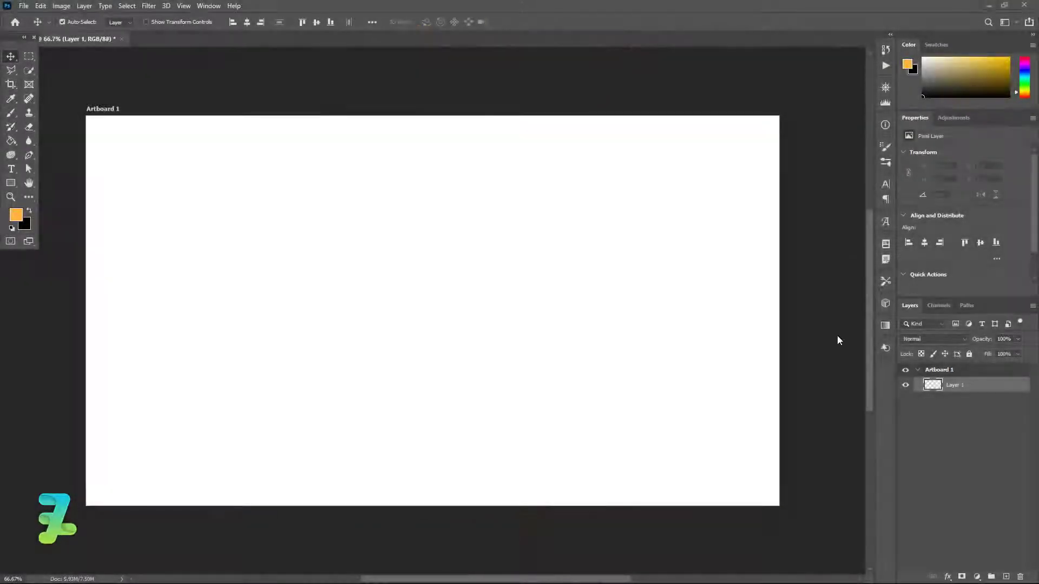
Confirm the image size stays 1920×1080 px at 72 ppi.
{"action": "left_click", "coordinate": [60, 6]}
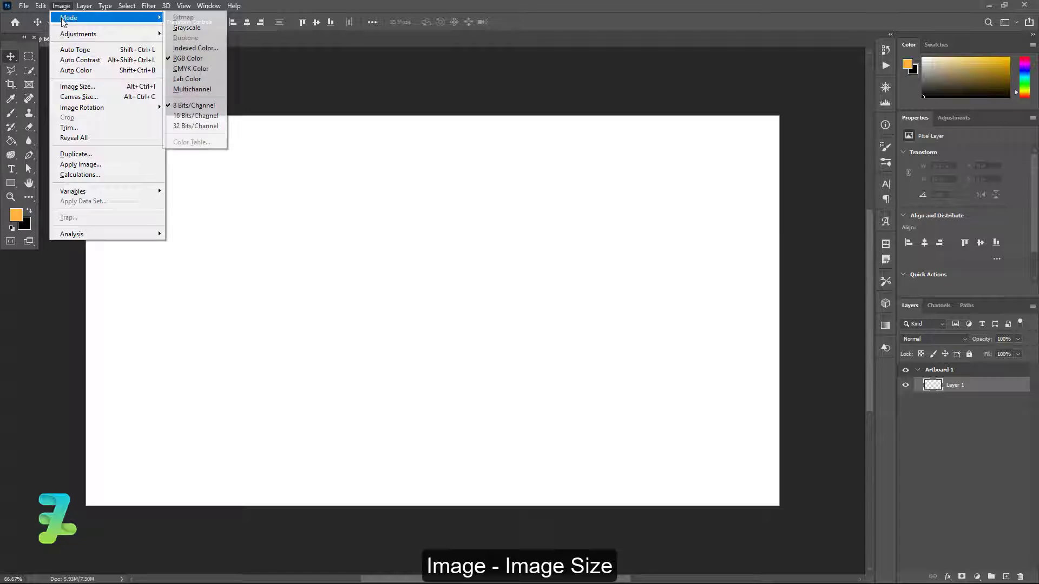
{"action": "left_click", "coordinate": [82, 88]}
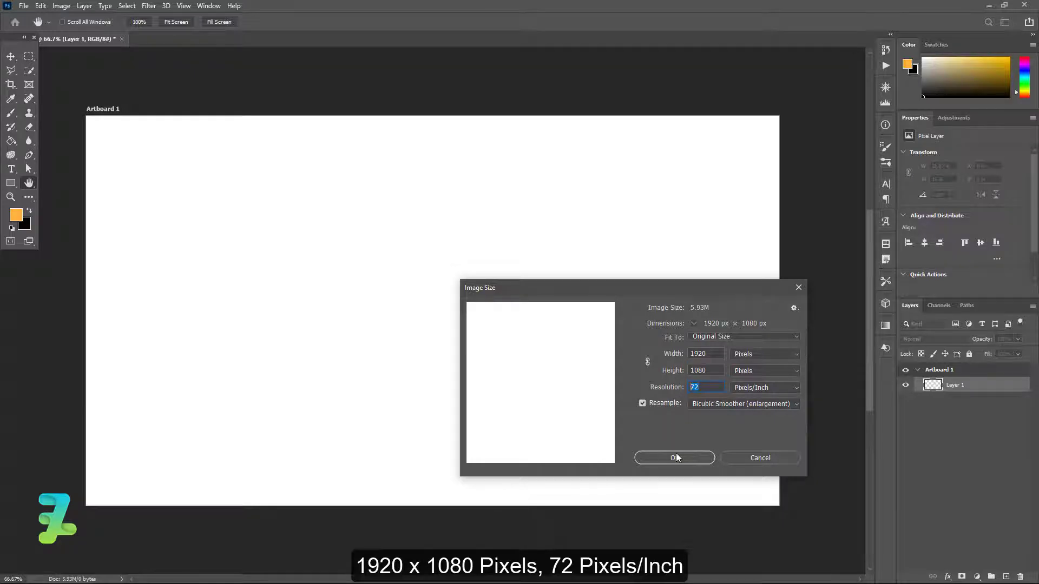
{"action": "left_click", "coordinate": [676, 458]}
{"action": "key", "text": "v"}
Set the foreground to black #000000 and fill the artboard with the Paint Bucket.
{"action": "left_click", "coordinate": [30, 211]}
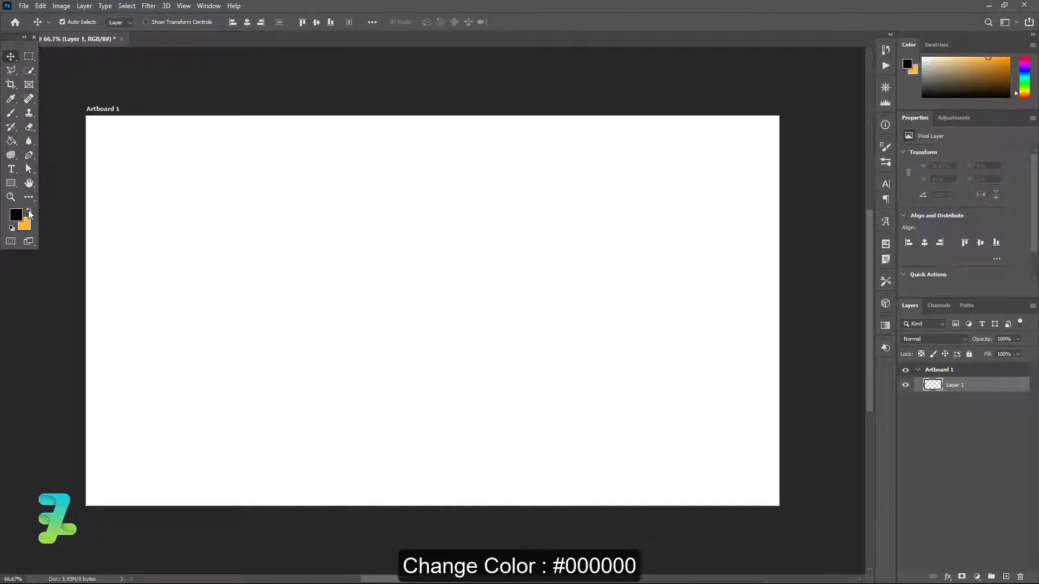
{"action": "left_click", "coordinate": [17, 215]}
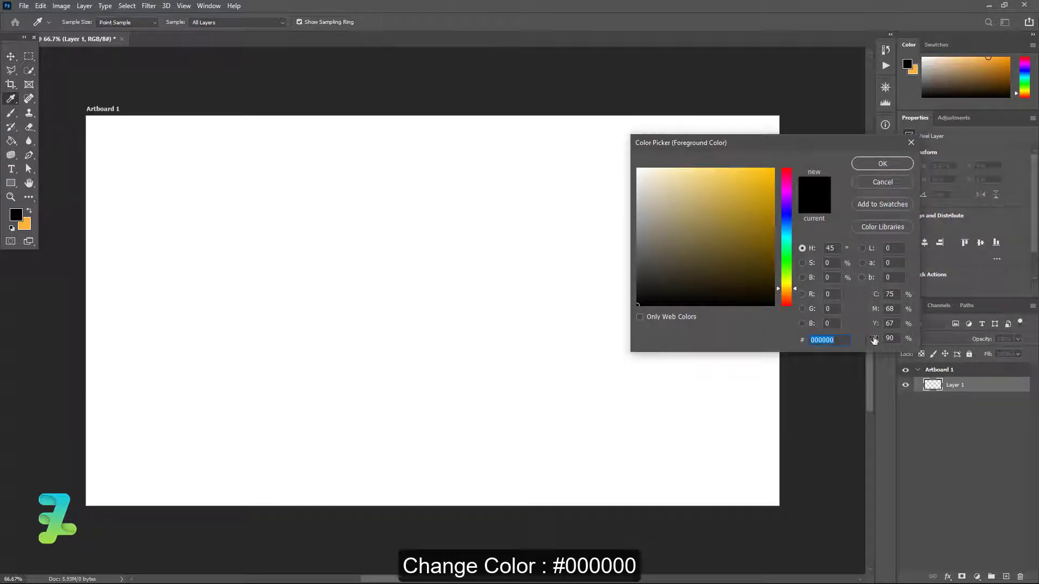
{"action": "left_click", "coordinate": [865, 164]}
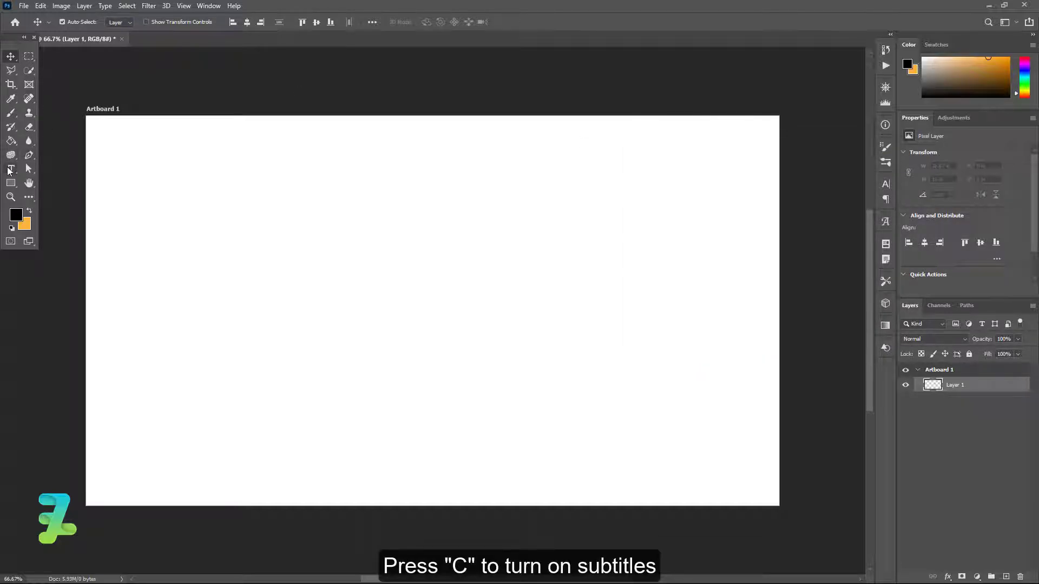
{"action": "left_click_drag", "start_coordinate": [8, 173], "coordinate": [37, 172]}
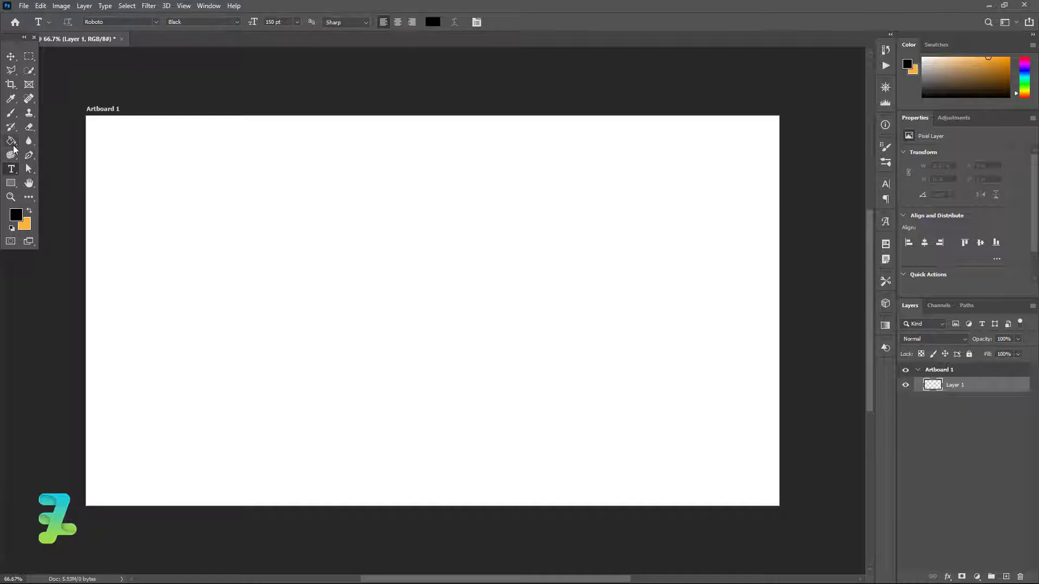
{"action": "left_click_drag", "start_coordinate": [12, 143], "coordinate": [38, 156]}
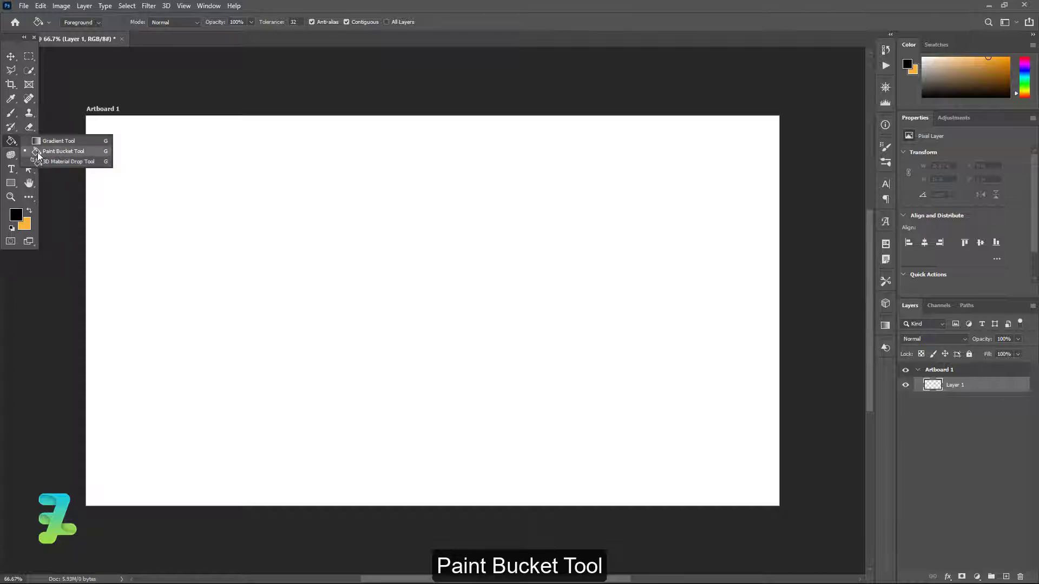
{"action": "left_click", "coordinate": [180, 200]}
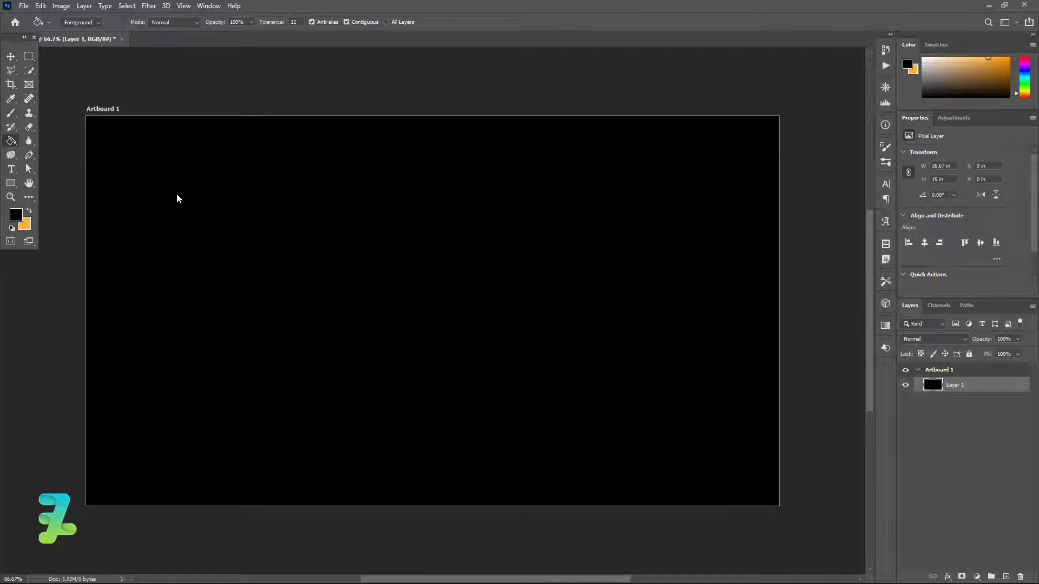
Type LIVE and LIKE on two lines in orange #ffb43e Roboto Black 150 pt.
{"action": "left_click", "coordinate": [11, 168]}
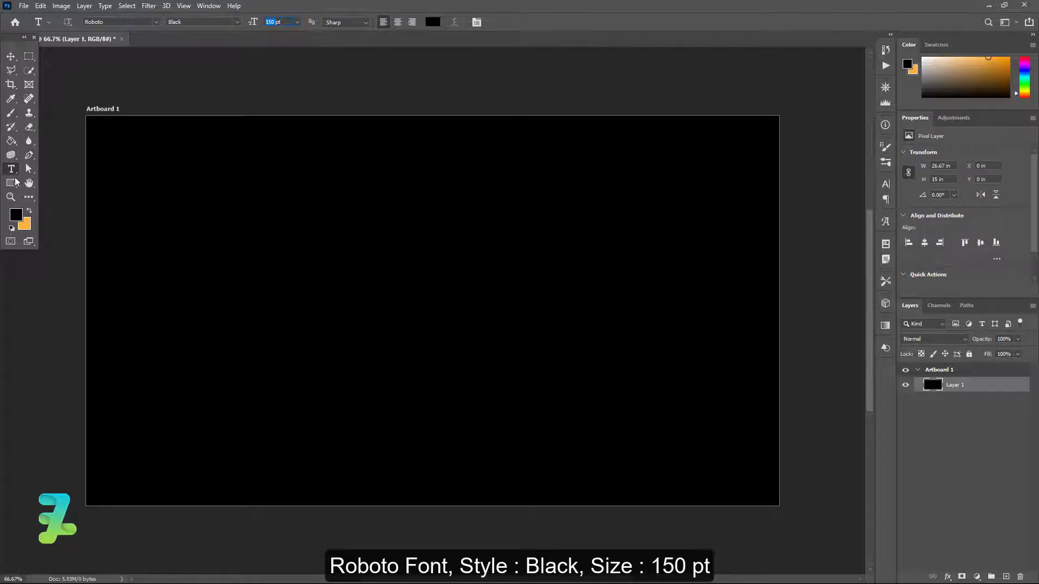
{"action": "left_click", "coordinate": [29, 212]}
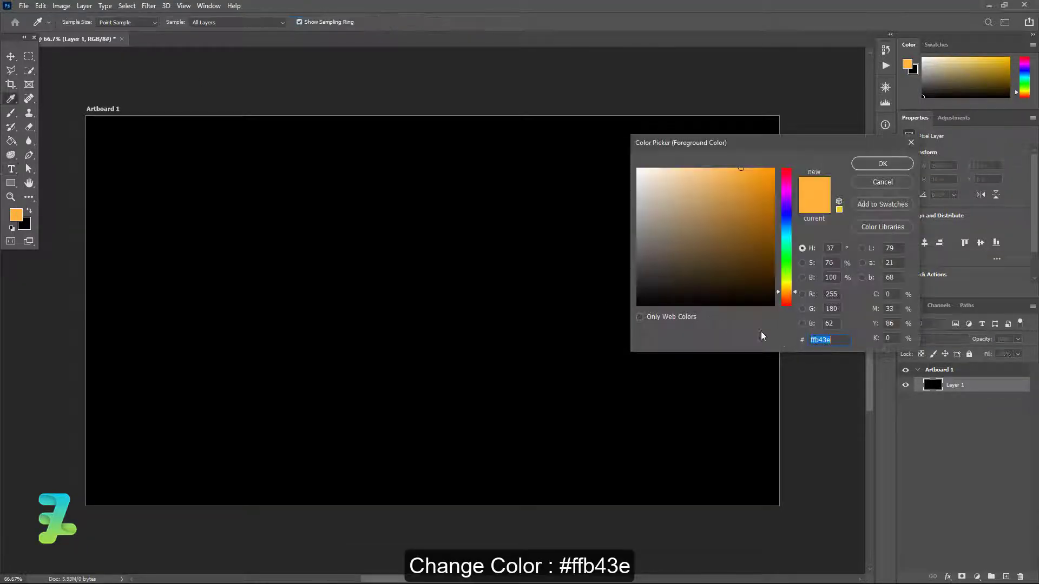
{"action": "left_click", "coordinate": [871, 161]}
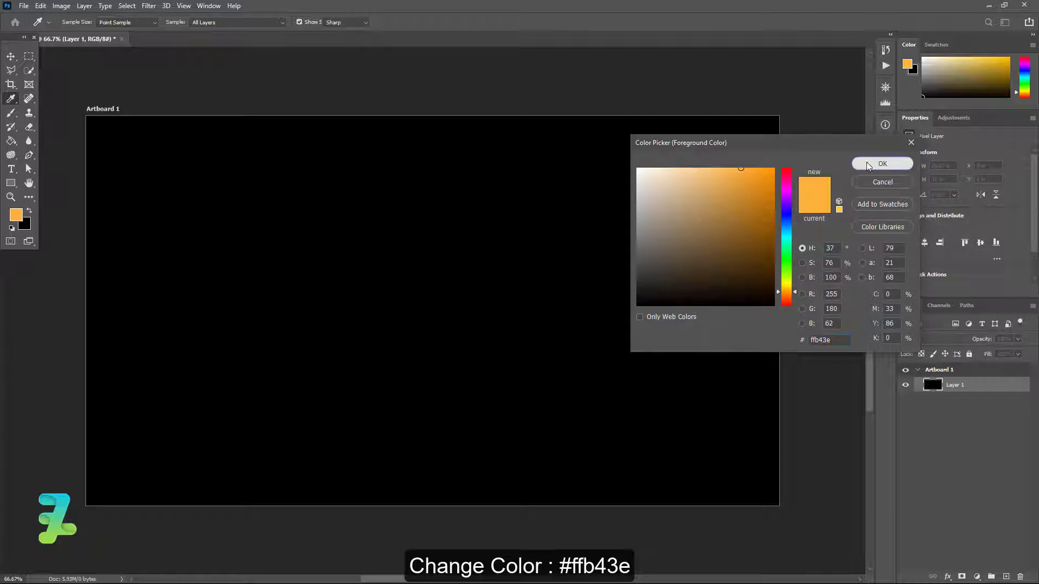
{"action": "left_click", "coordinate": [292, 278]}
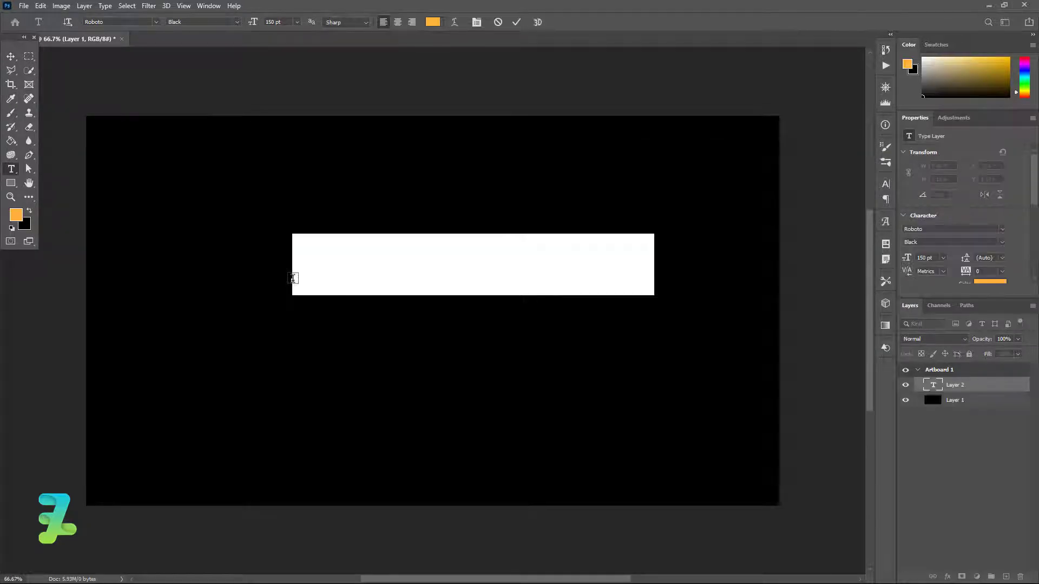
{"action": "type", "text": "S"}
{"action": "key", "text": "BackSpace"}
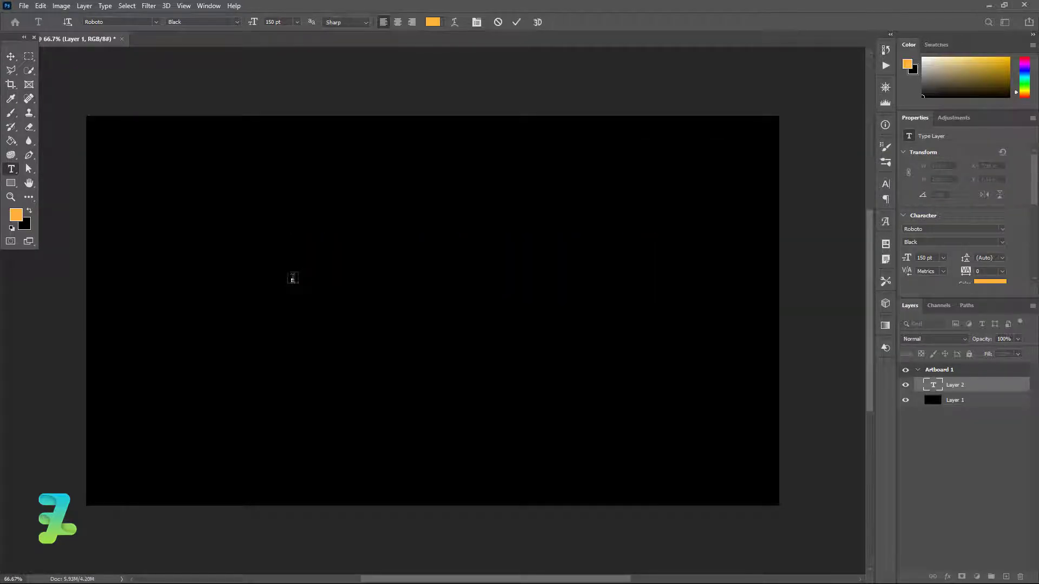
{"action": "type", "text": "LIVE"}
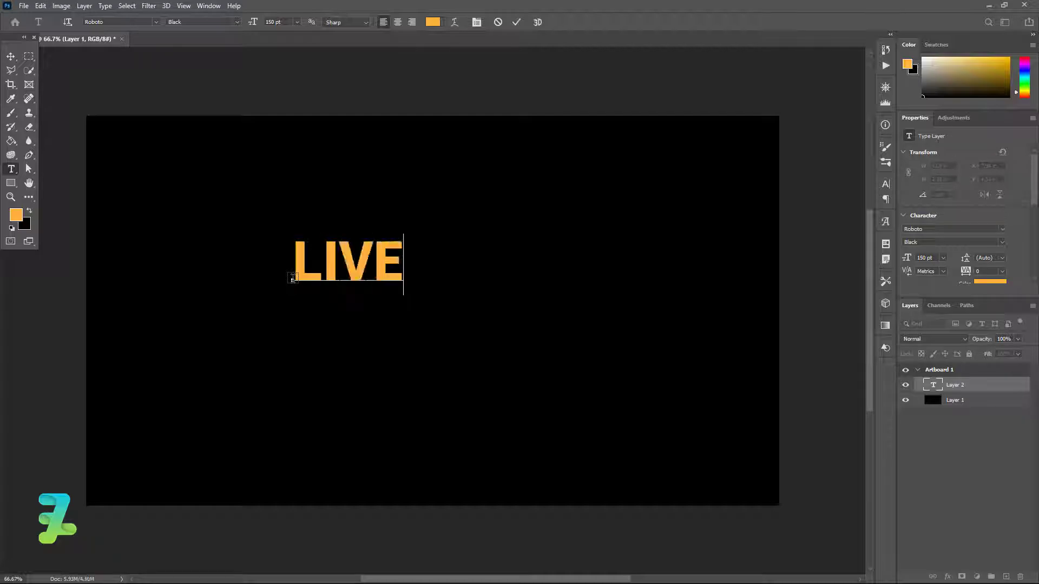
{"action": "key", "text": "Return"}
{"action": "type", "text": "LIKE"}
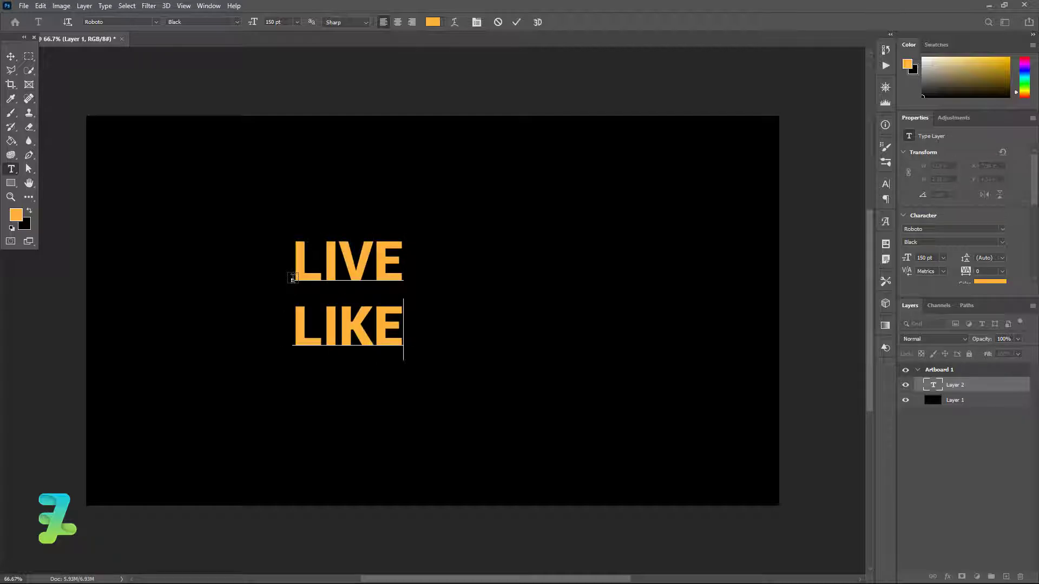
Tighten the leading of both lines to 134 pt.
{"action": "key", "text": "ctrl+a"}
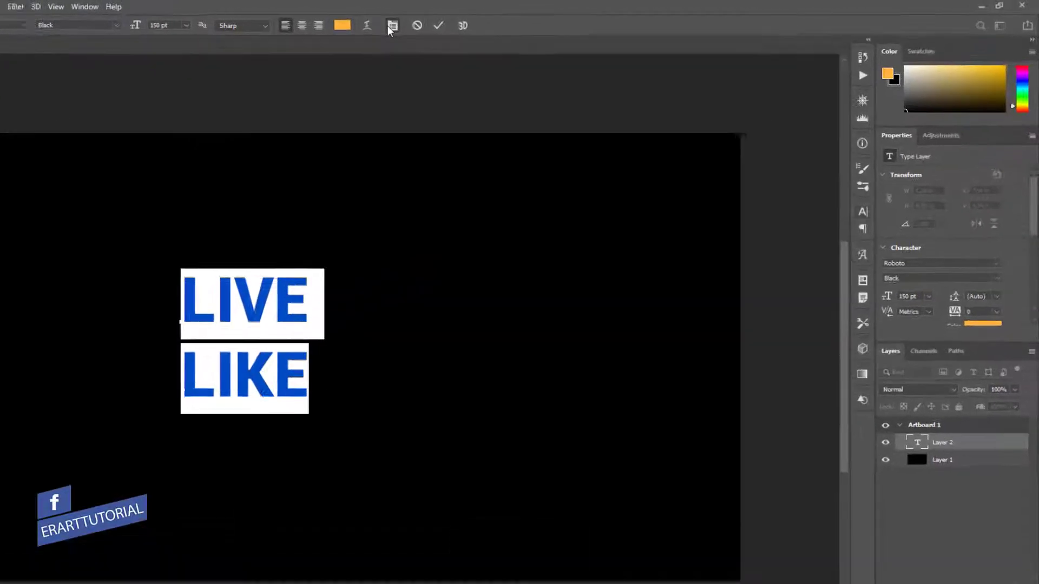
{"action": "left_click", "coordinate": [885, 184]}
{"action": "left_click_drag", "start_coordinate": [769, 270], "coordinate": [737, 287]}
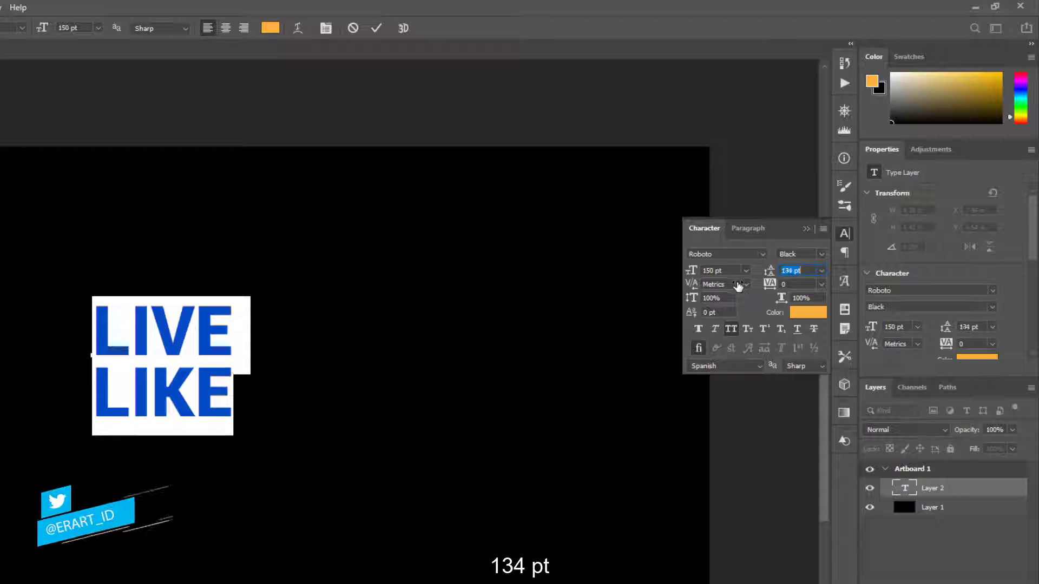
{"action": "key", "text": "Tab"}
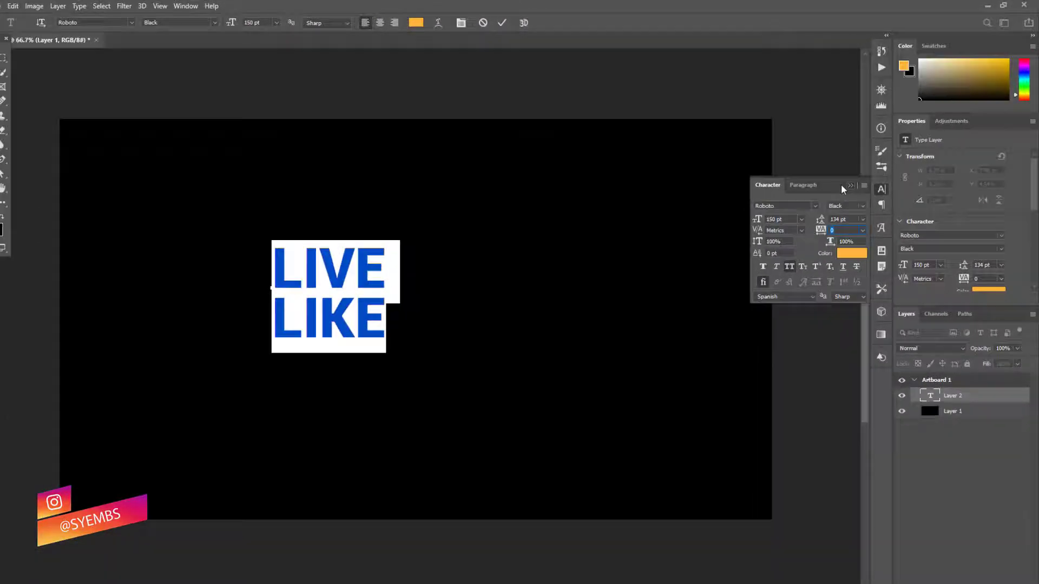
Commit the text and scale it up to about 125%.
{"action": "left_click", "coordinate": [807, 230]}
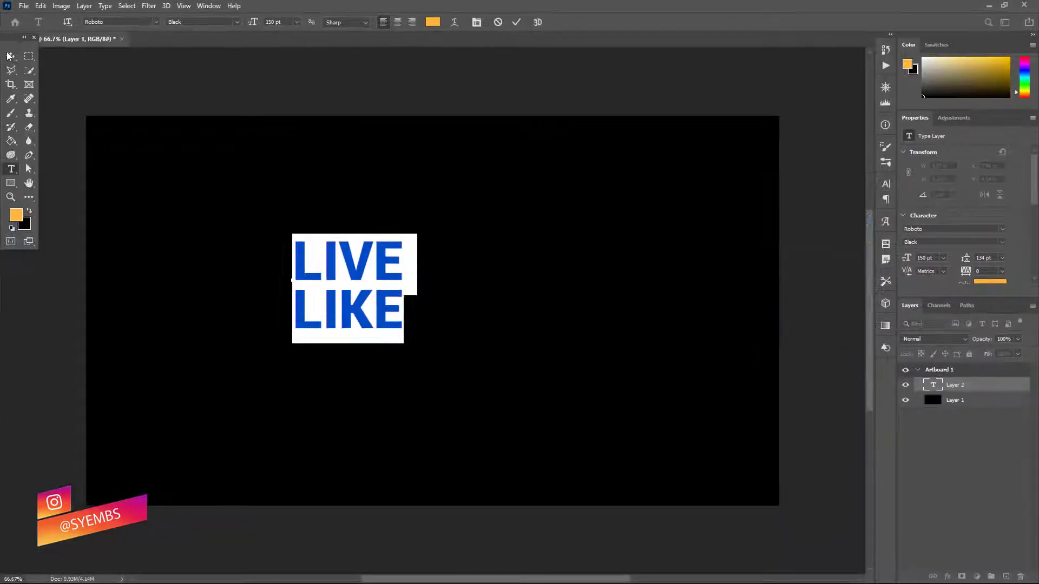
{"action": "left_click", "coordinate": [10, 56]}
{"action": "key", "text": "ctrl+t"}
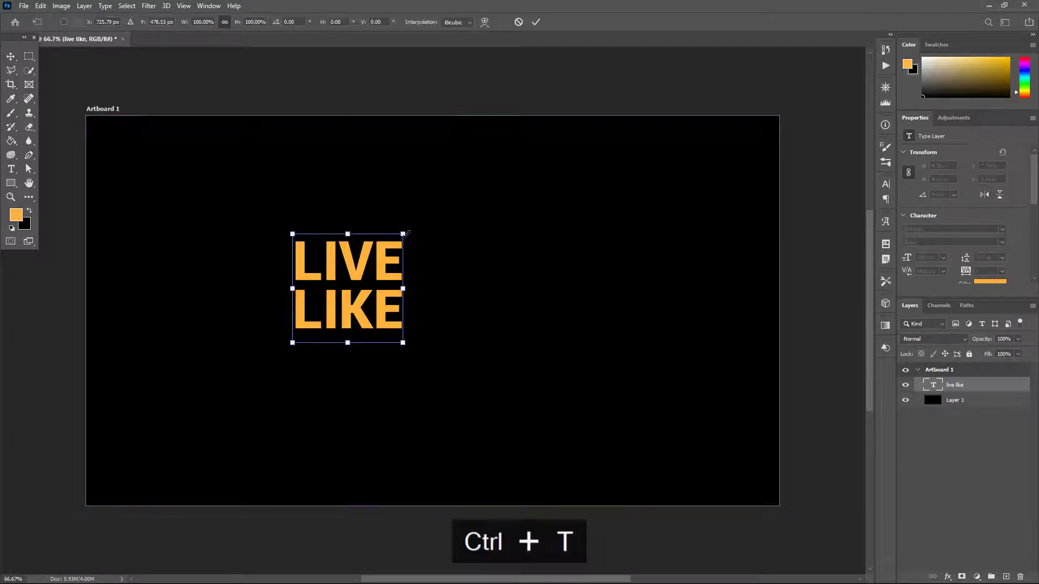
{"action": "left_click_drag", "start_coordinate": [405, 235], "coordinate": [423, 221]}
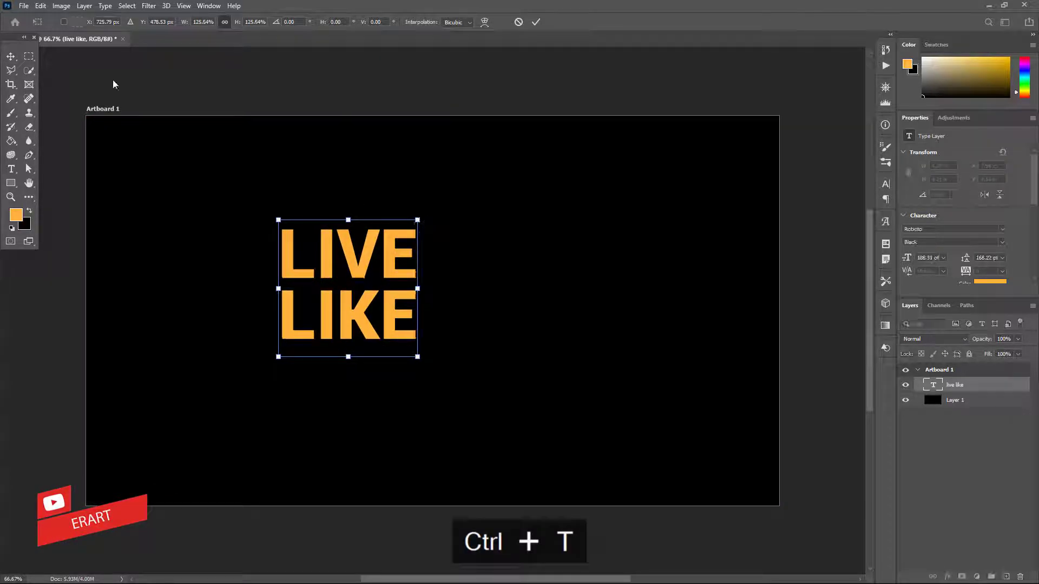
{"action": "key", "text": "Return"}
Centre the text horizontally and vertically on the artboard.
{"action": "key", "text": "ctrl+a"}
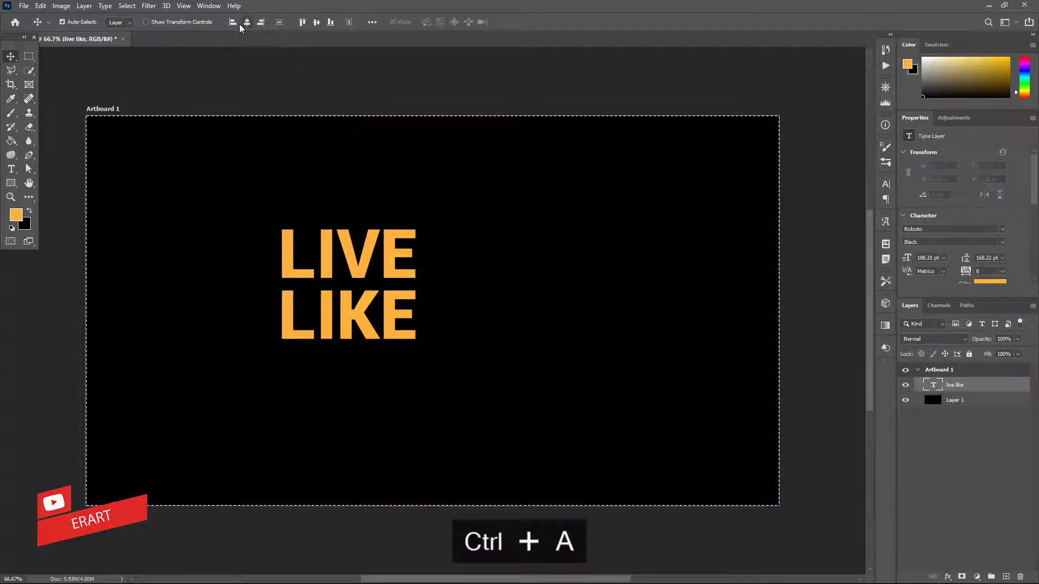
{"action": "left_click", "coordinate": [247, 22]}
{"action": "left_click", "coordinate": [316, 22]}
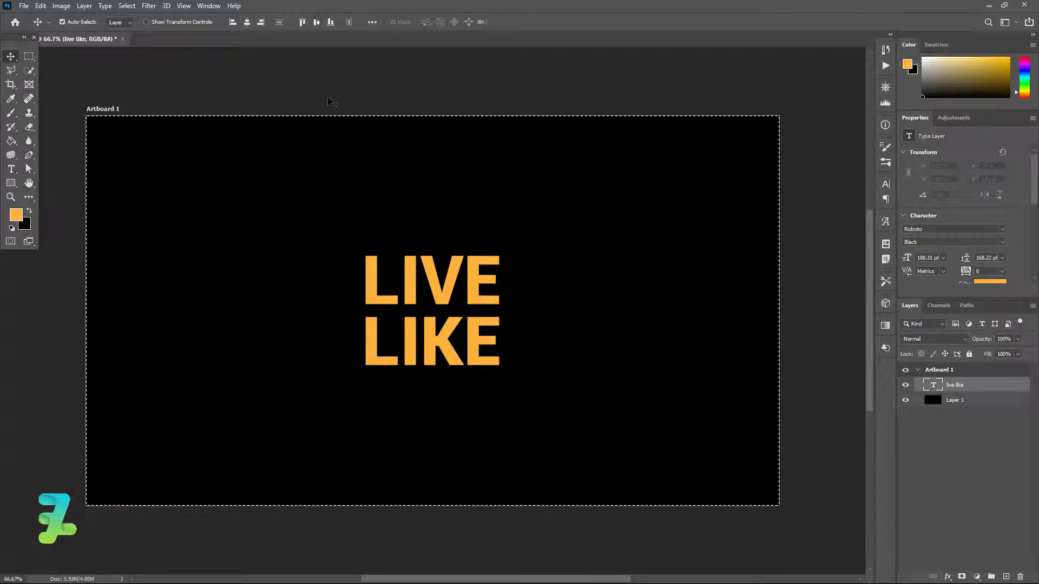
{"action": "key", "text": "ctrl+d"}
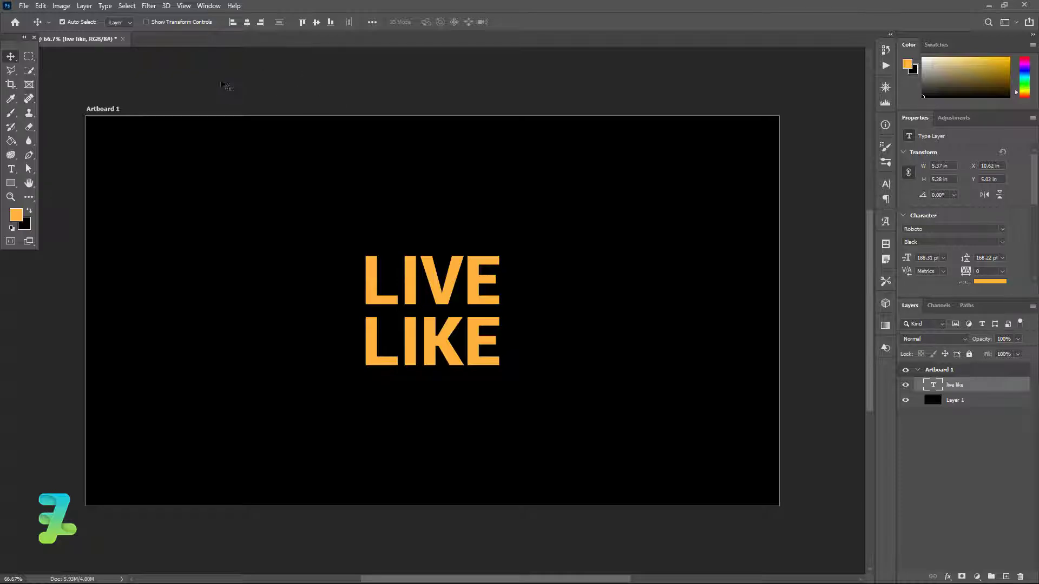
Draw a diagonal slash-shaped polygonal selection across the text.
{"action": "left_click", "coordinate": [15, 77]}
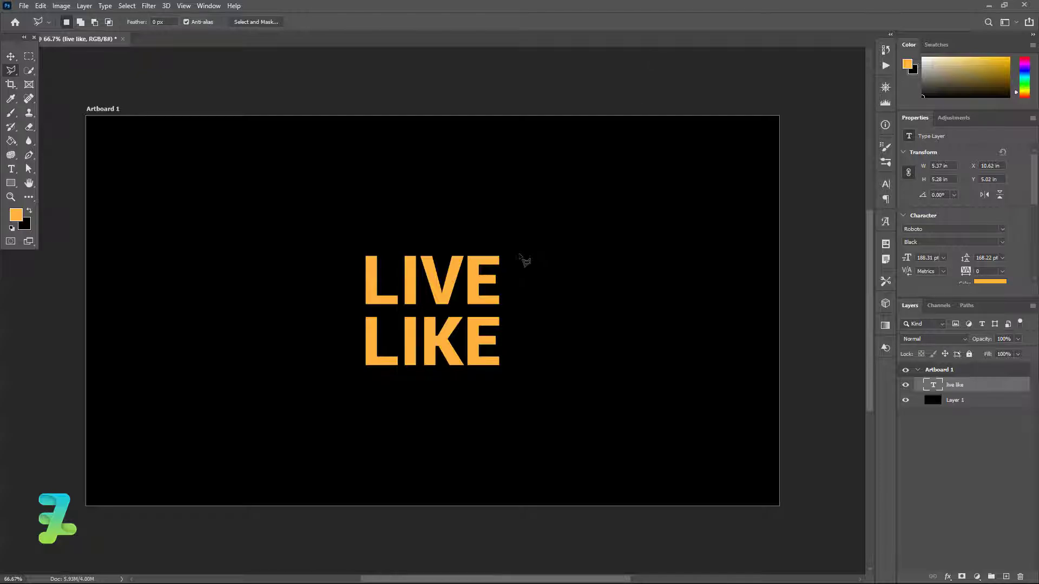
{"action": "left_click", "coordinate": [503, 247]}
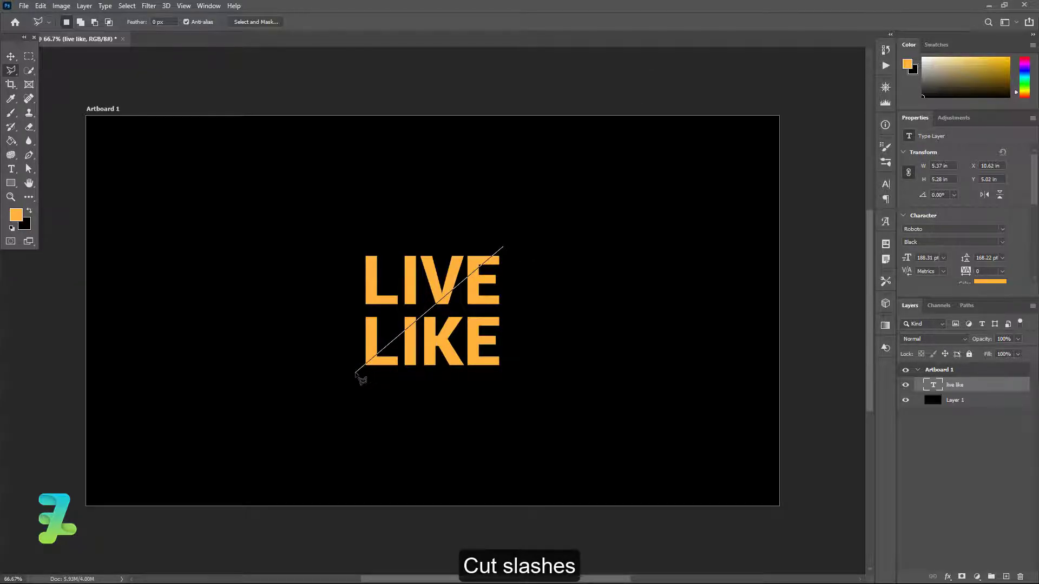
{"action": "left_click", "coordinate": [532, 385]}
{"action": "left_click", "coordinate": [534, 247]}
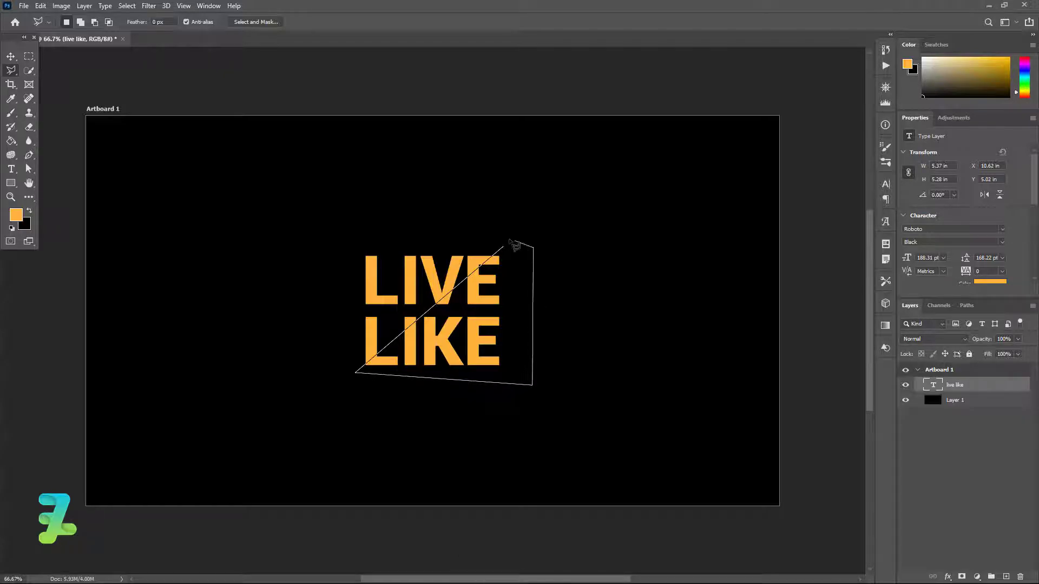
{"action": "left_click", "coordinate": [503, 248]}
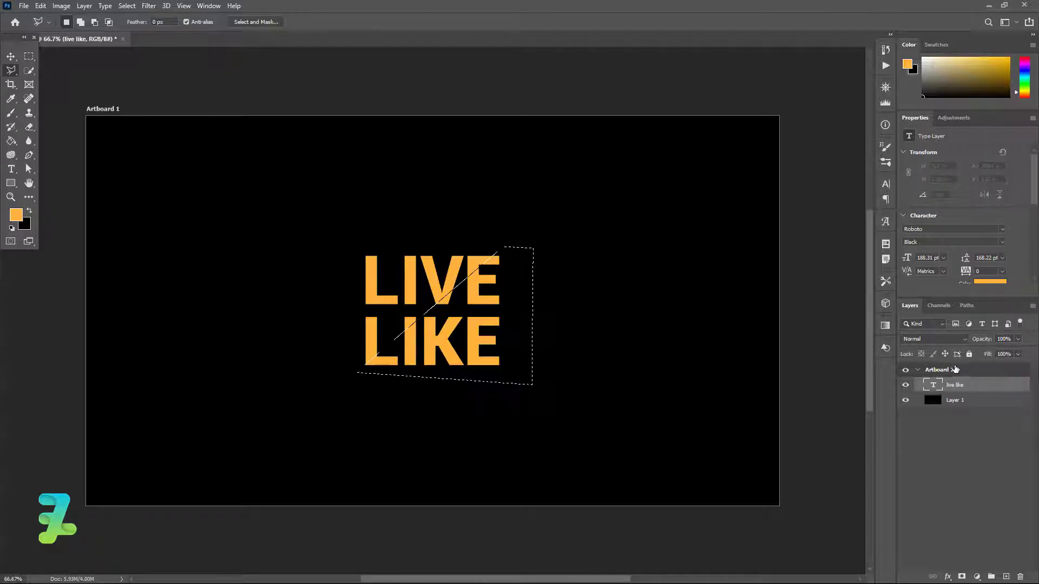
Duplicate the live like layer and mask the copy to the slash selection.
{"action": "right_click", "coordinate": [972, 387]}
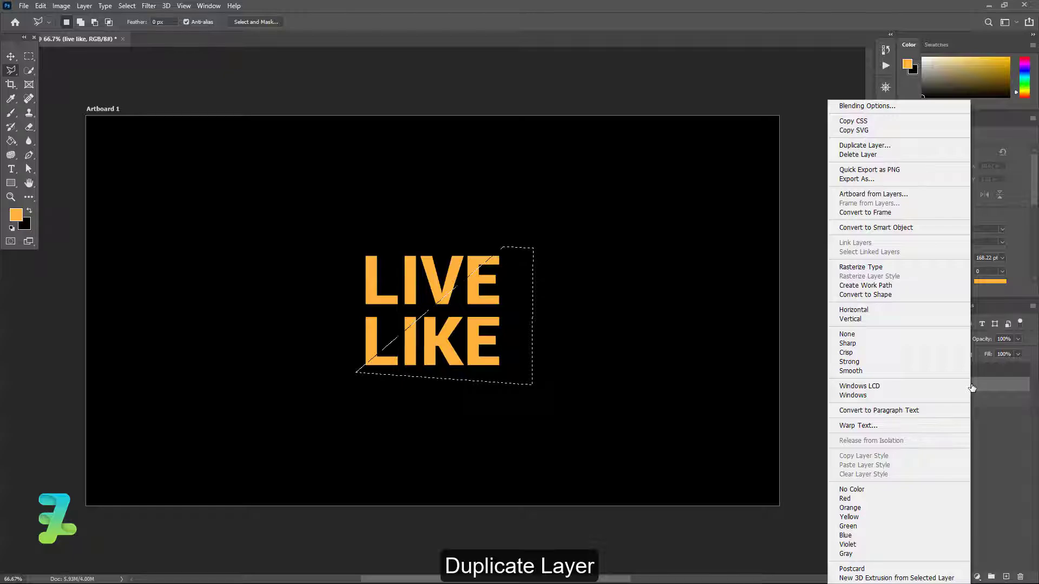
{"action": "left_click", "coordinate": [885, 146]}
{"action": "left_click", "coordinate": [604, 171]}
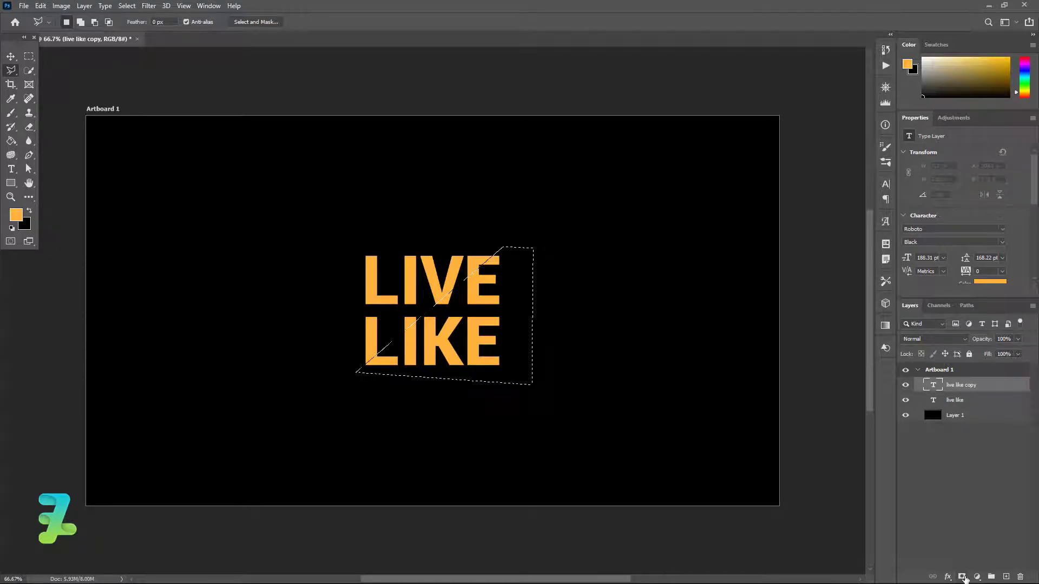
{"action": "left_click", "coordinate": [963, 578]}
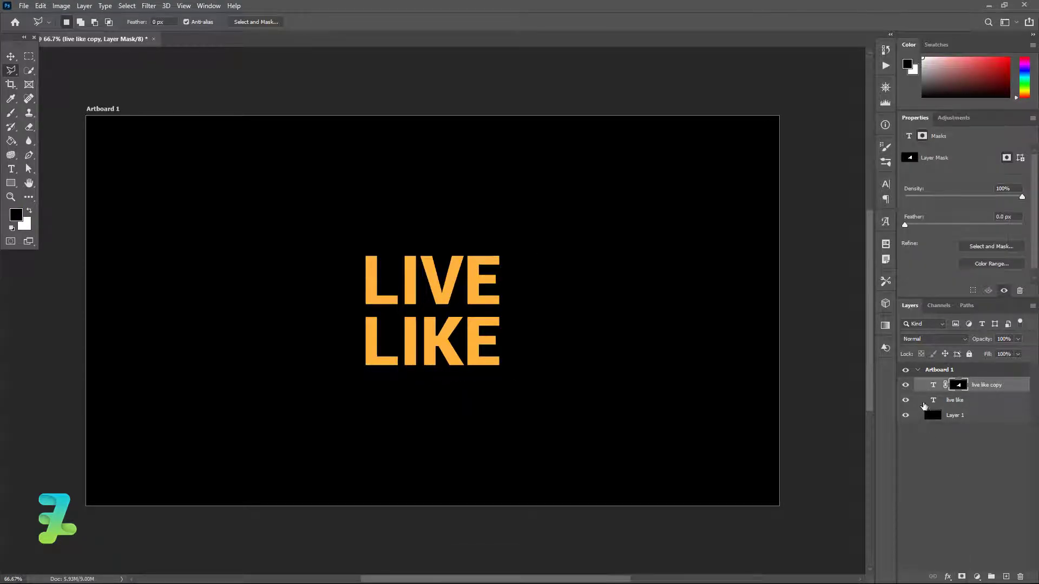
Mask the original layer with the copy's mask shape, inverted.
{"action": "left_click", "coordinate": [938, 401]}
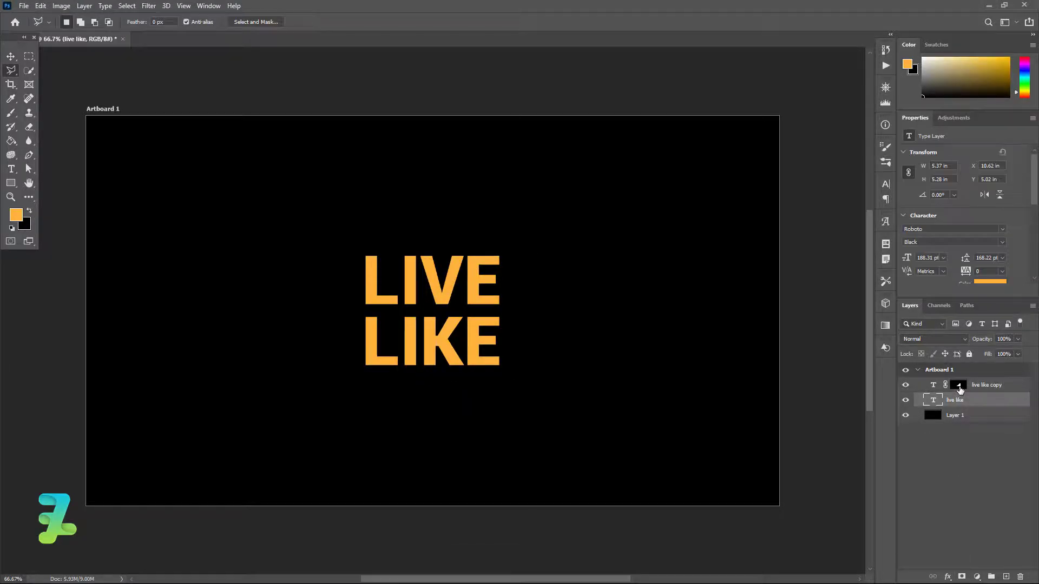
{"action": "left_click", "coordinate": [960, 388], "text": "ctrl"}
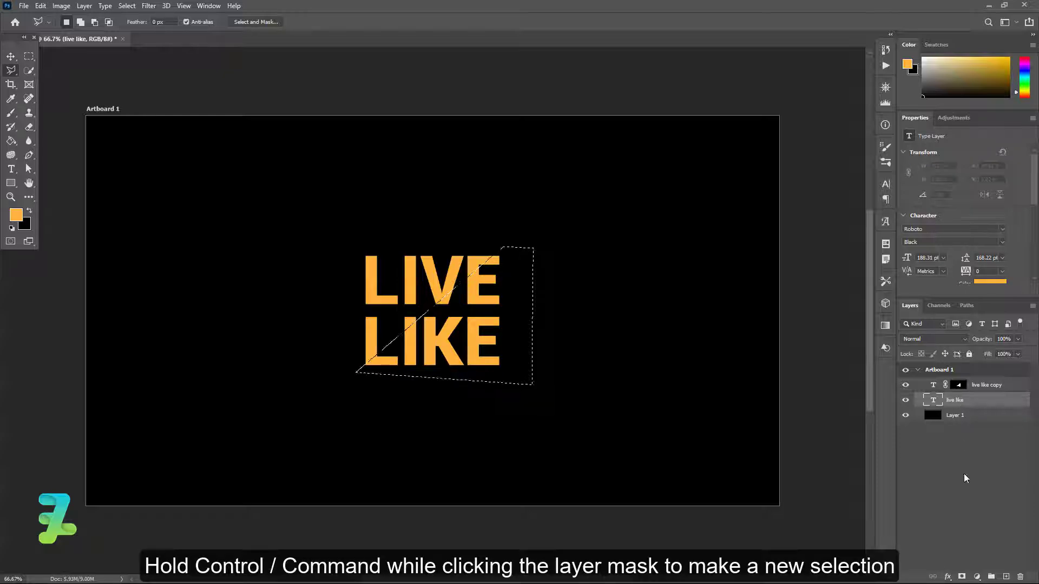
{"action": "left_click", "coordinate": [956, 572]}
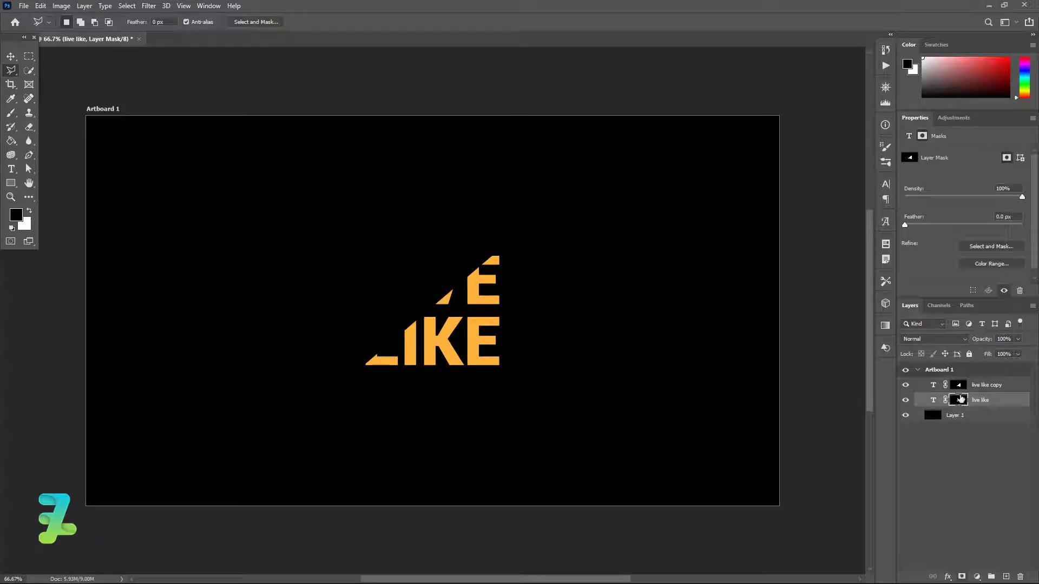
{"action": "key", "text": "ctrl+i"}
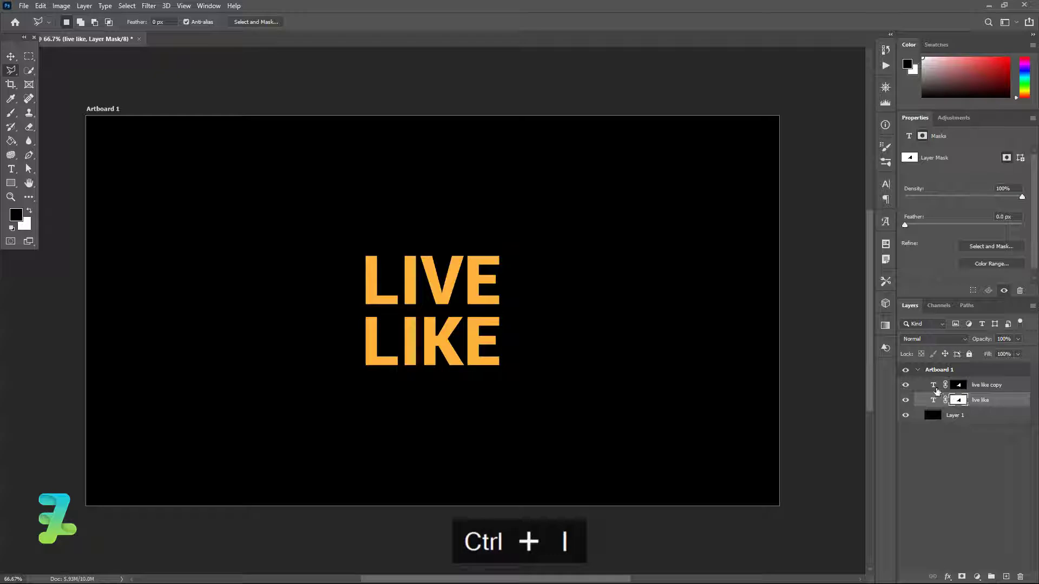
{"action": "left_click", "coordinate": [936, 386]}
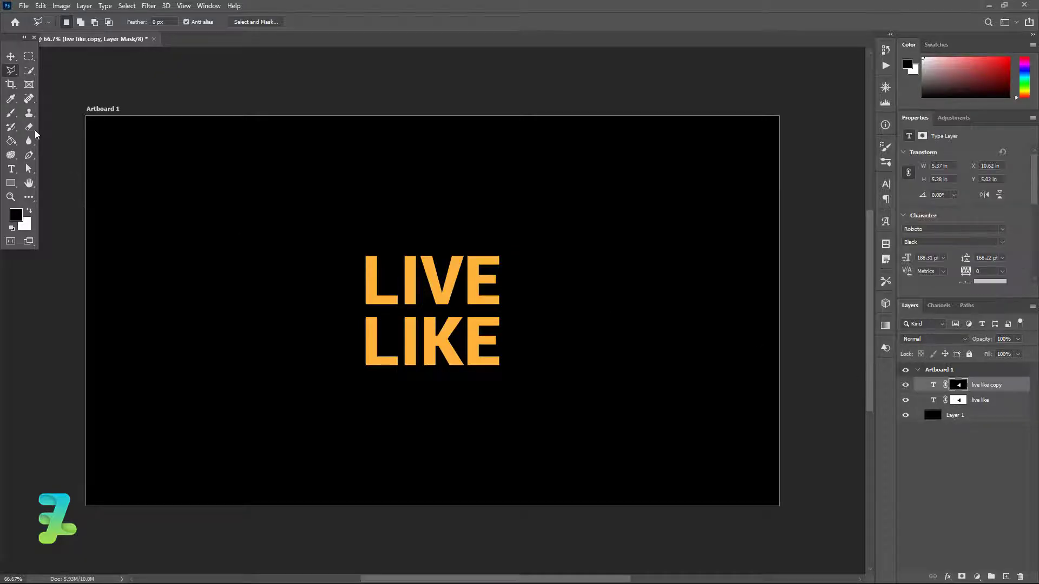
{"action": "left_click", "coordinate": [10, 56]}
Offset the cut piece along the slash and merge both layers into one smart object.
{"action": "left_click_drag", "start_coordinate": [459, 297], "coordinate": [472, 304]}
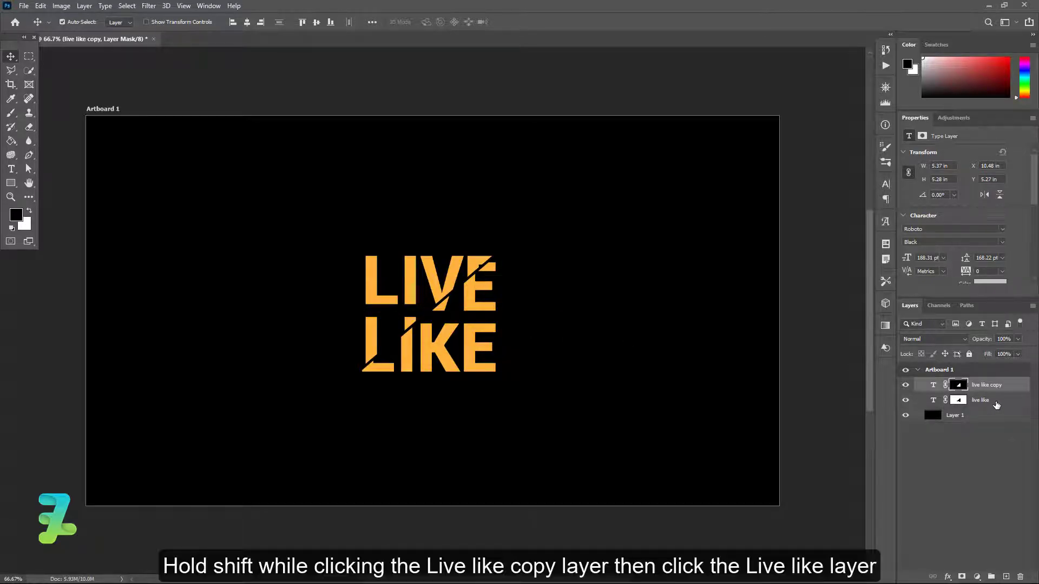
{"action": "left_click", "coordinate": [996, 405], "text": "shift"}
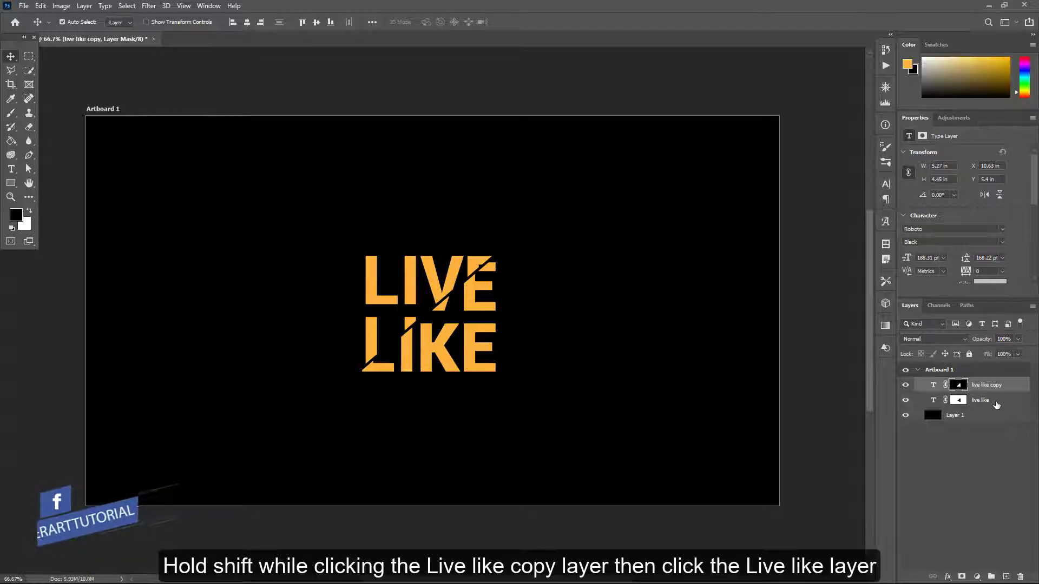
{"action": "right_click", "coordinate": [996, 405]}
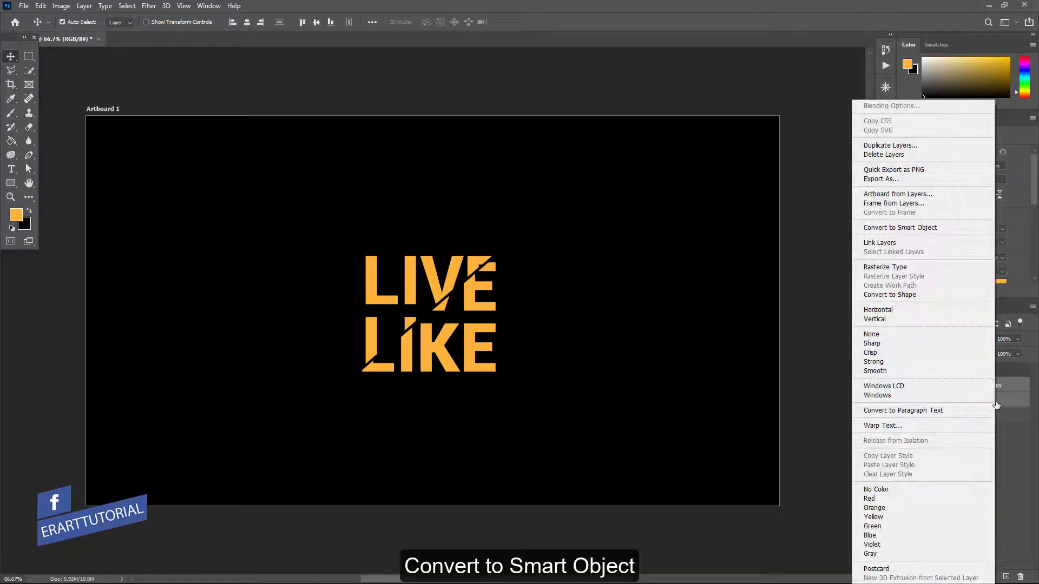
{"action": "left_click", "coordinate": [930, 227]}
Centre the smart object vertically on the artboard and duplicate it.
{"action": "key", "text": "ctrl+a"}
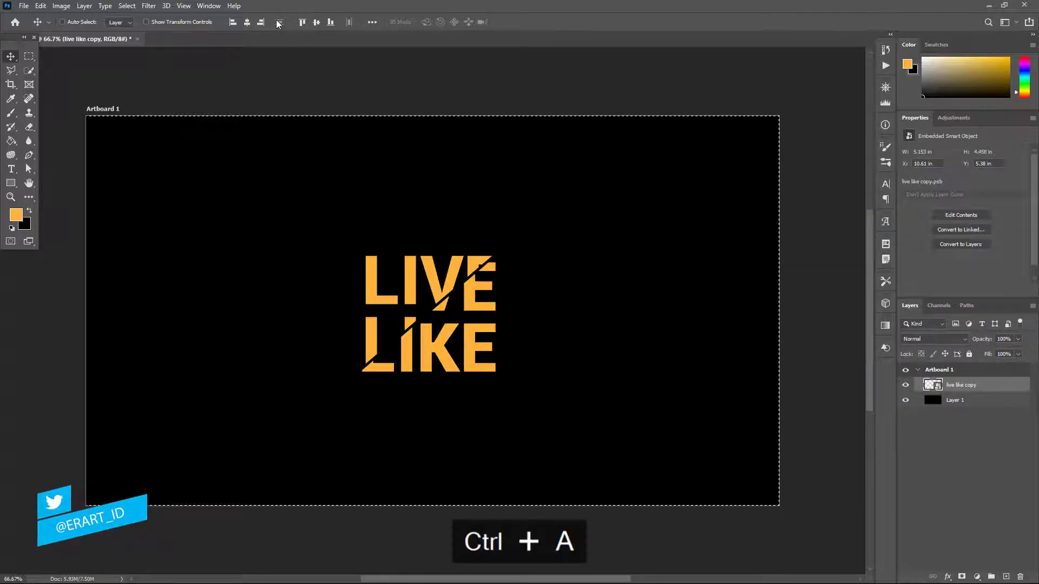
{"action": "left_click", "coordinate": [316, 22]}
{"action": "key", "text": "ctrl+d"}
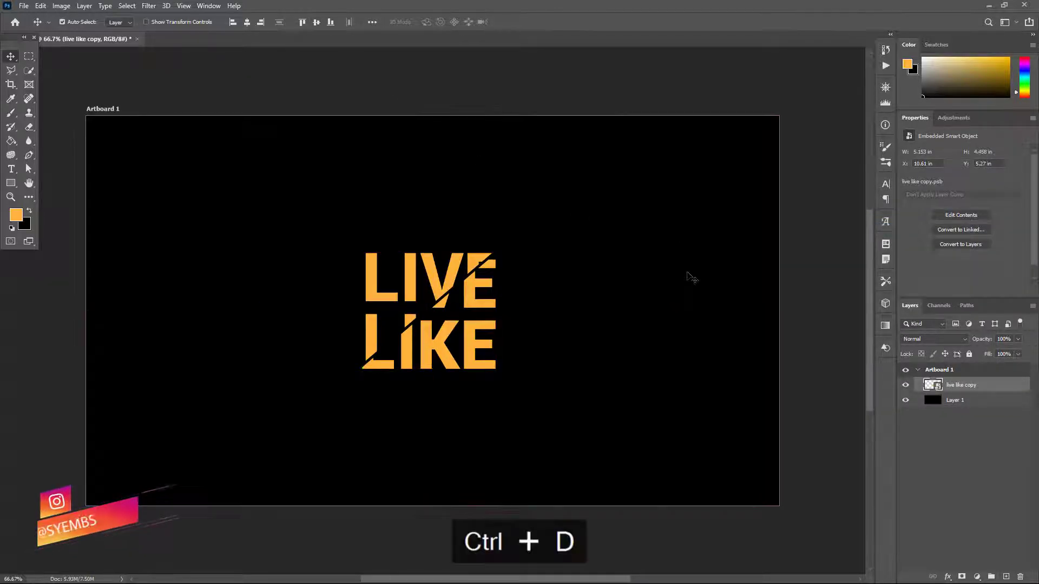
{"action": "key", "text": "ctrl+j"}
Move the duplicate above the original and place another copy below it.
{"action": "left_click_drag", "start_coordinate": [441, 265], "coordinate": [463, 141]}
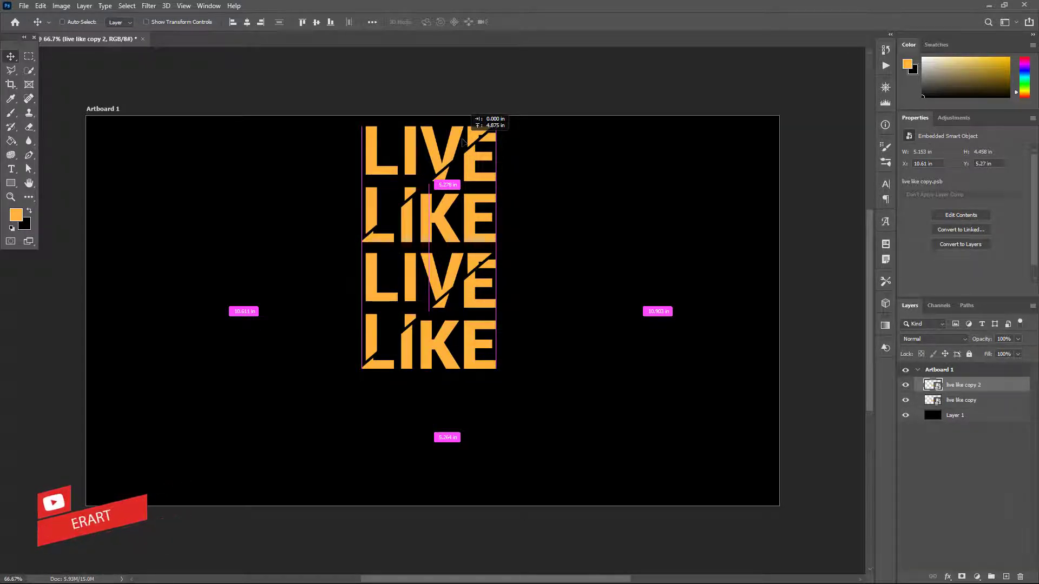
{"action": "left_click_drag", "start_coordinate": [462, 142], "coordinate": [465, 140]}
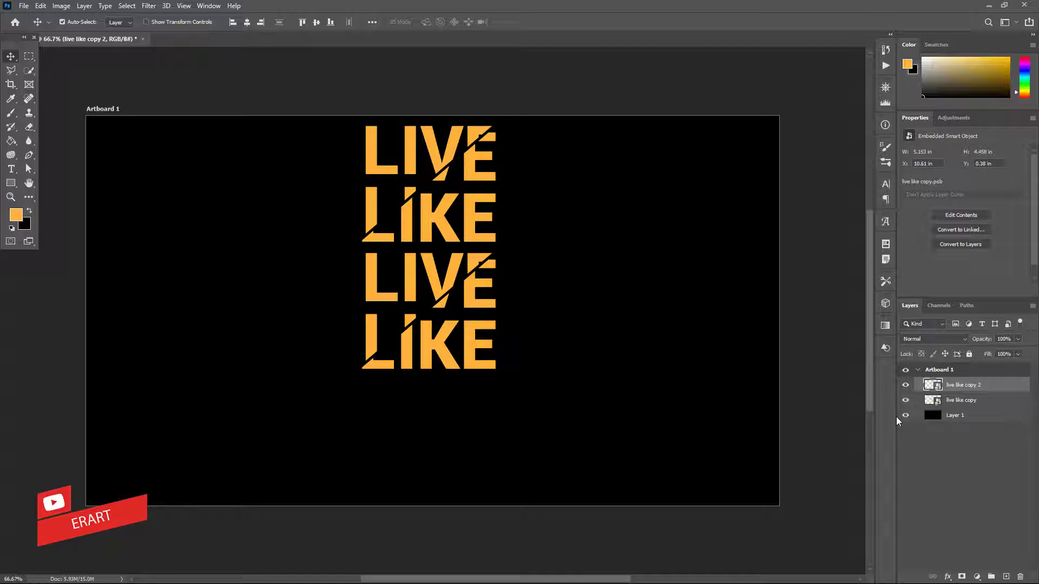
{"action": "left_click", "coordinate": [936, 408]}
{"action": "key", "text": "ctrl+j"}
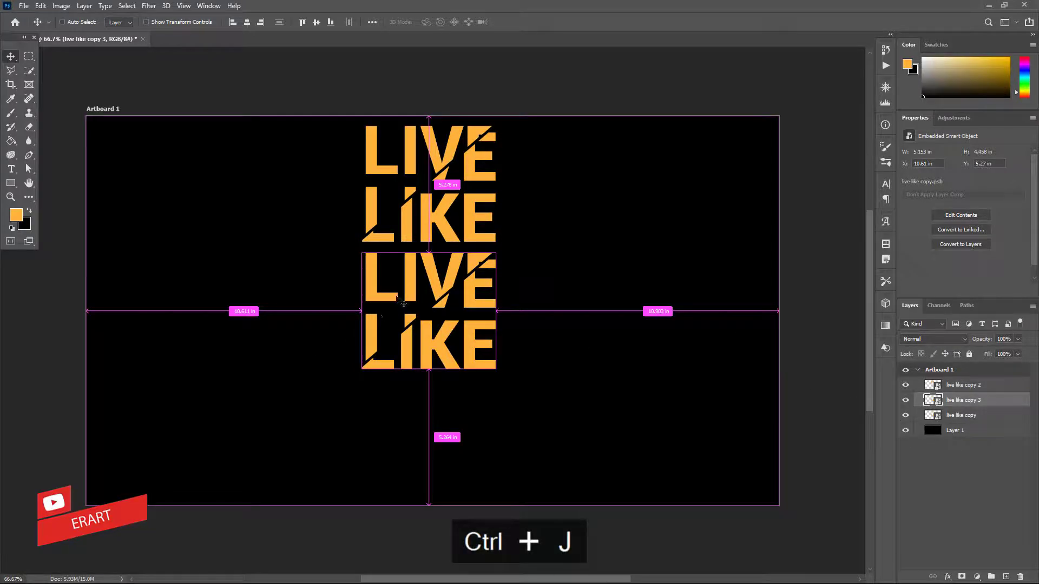
{"action": "left_click_drag", "start_coordinate": [398, 298], "coordinate": [404, 426]}
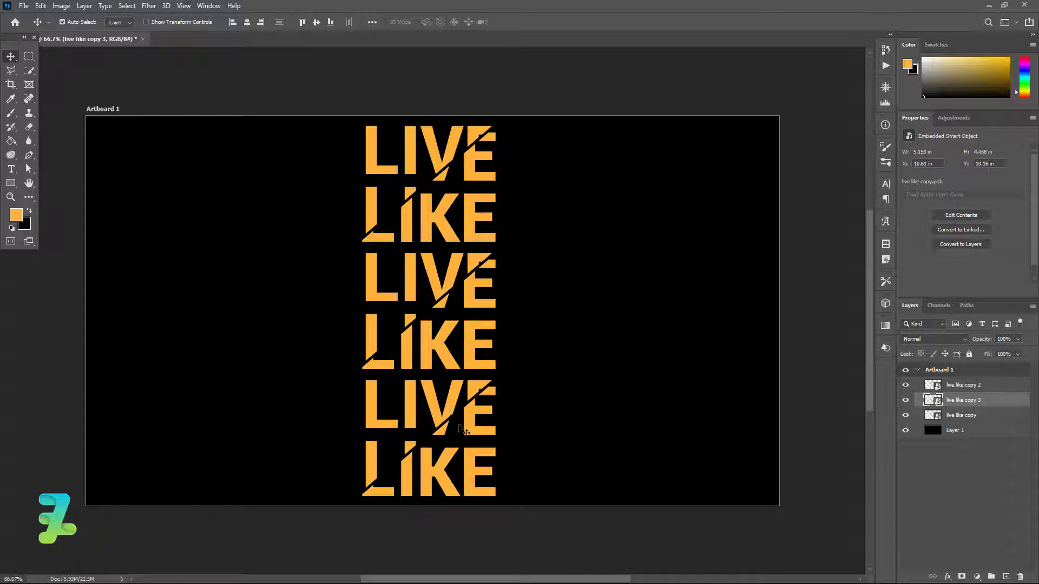
Select all three LIVE LIKE layers together.
{"action": "left_click", "coordinate": [990, 388]}
{"action": "left_click", "coordinate": [982, 417]}
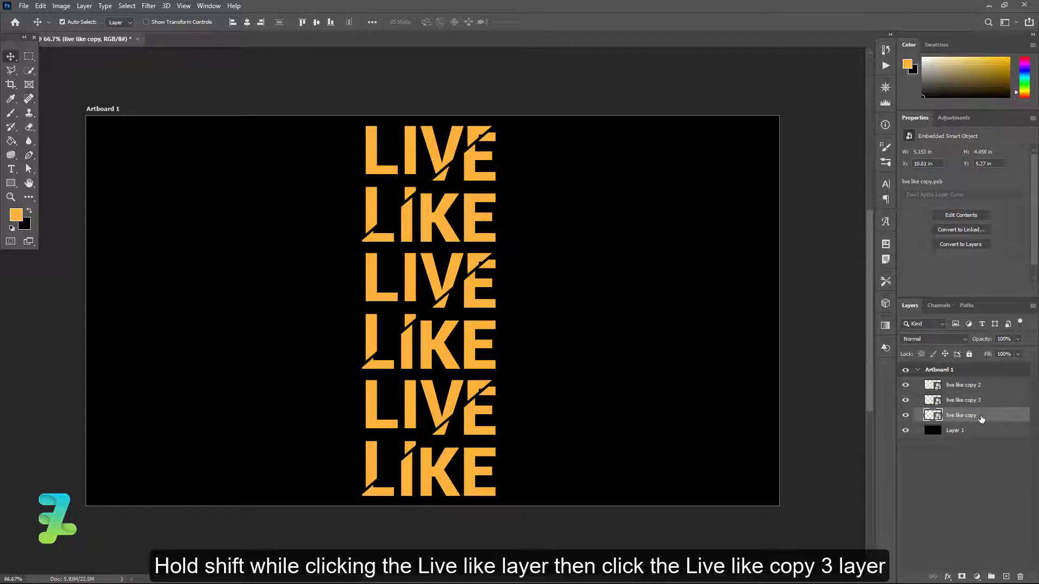
{"action": "left_click", "coordinate": [990, 387], "text": "shift"}
Scale the three stacked LIVE LIKE copies down to about 90%.
{"action": "key", "text": "ctrl+t"}
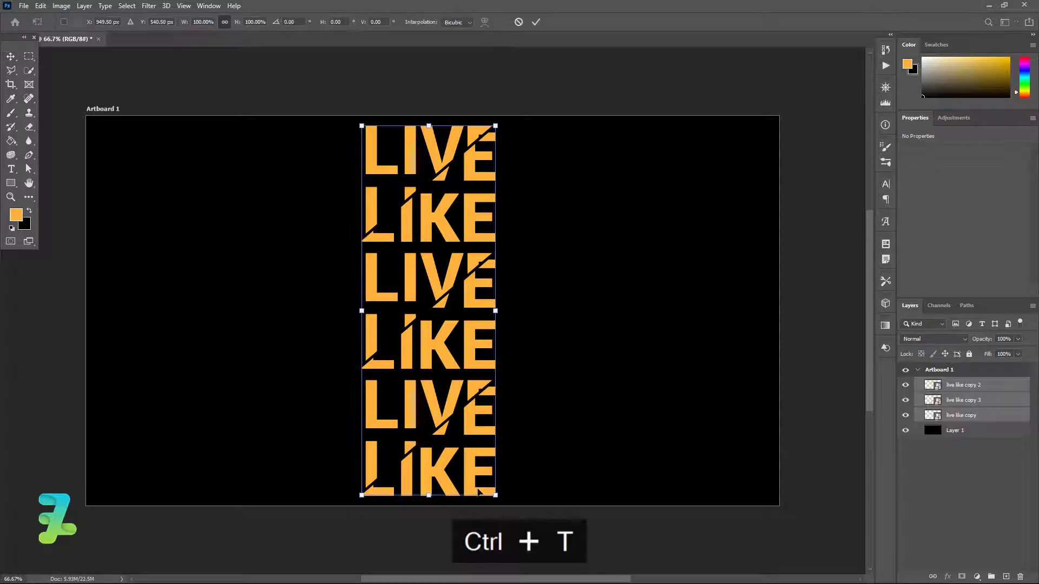
{"action": "left_click_drag", "start_coordinate": [489, 494], "coordinate": [476, 481]}
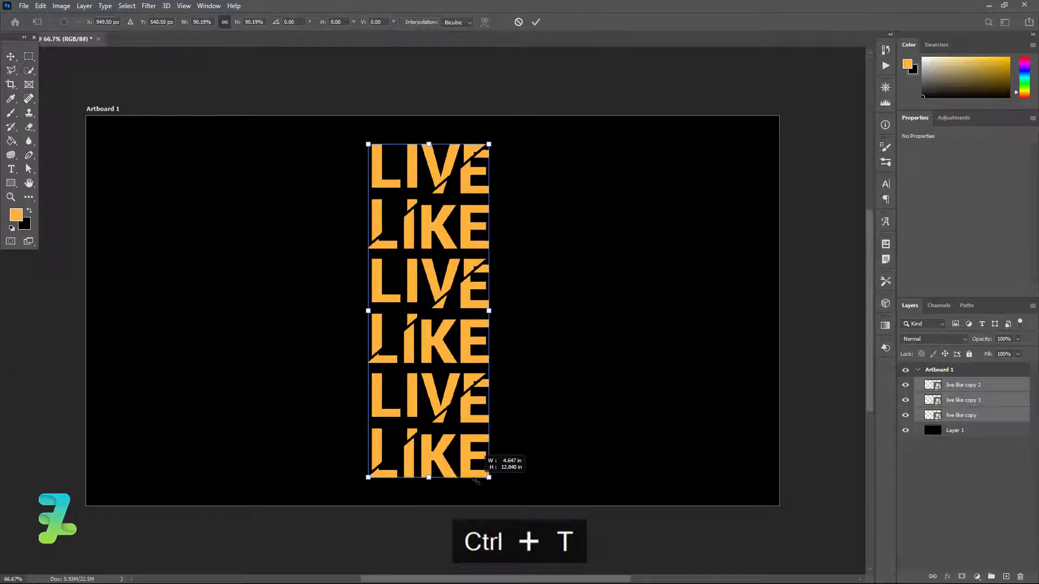
{"action": "key", "text": "Return"}
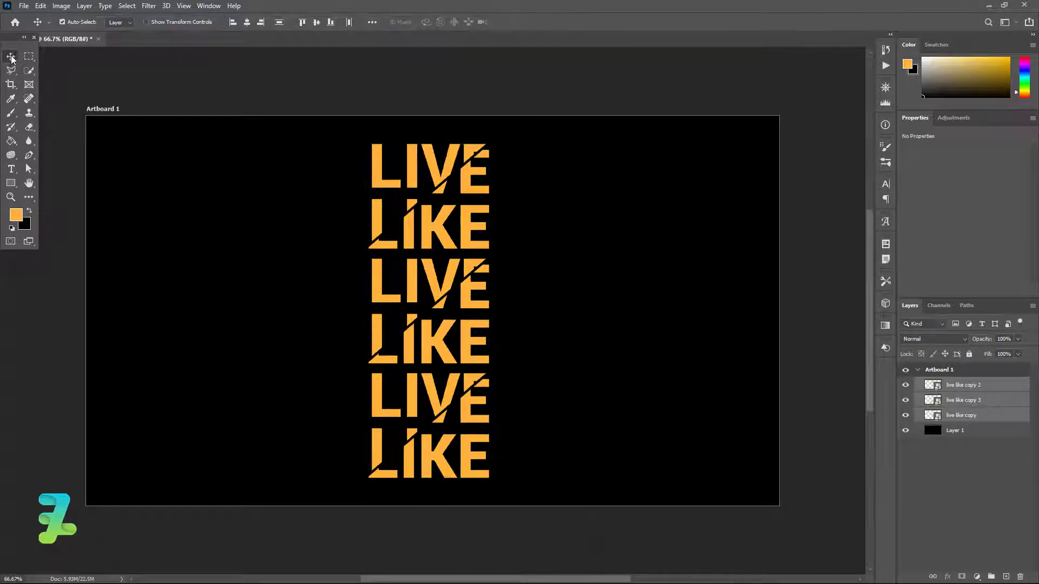
Select live like copy 3 and add a new empty layer above it.
{"action": "left_click", "coordinate": [905, 401]}
{"action": "left_click", "coordinate": [944, 400]}
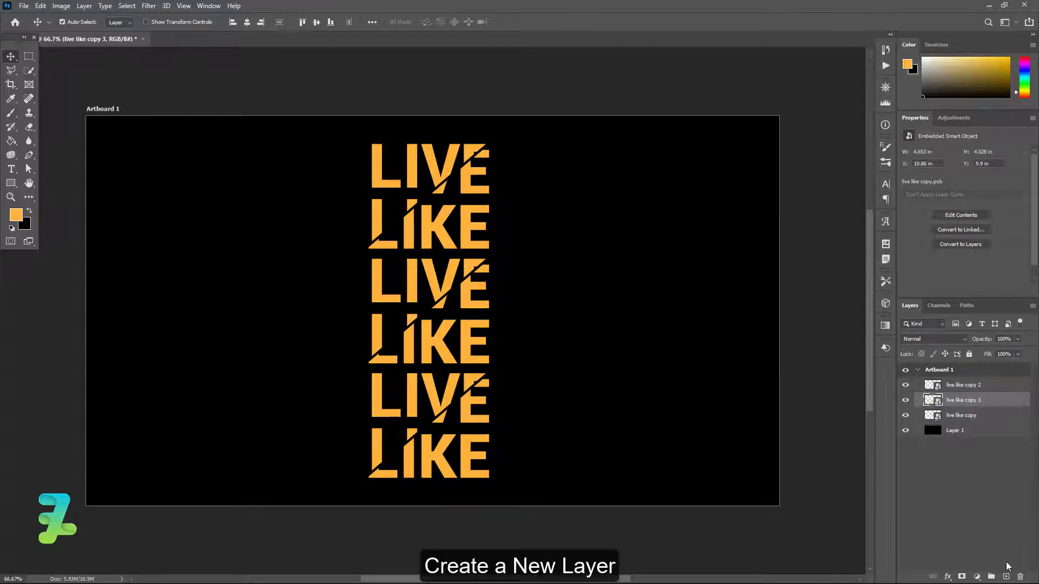
{"action": "left_click", "coordinate": [1005, 576]}
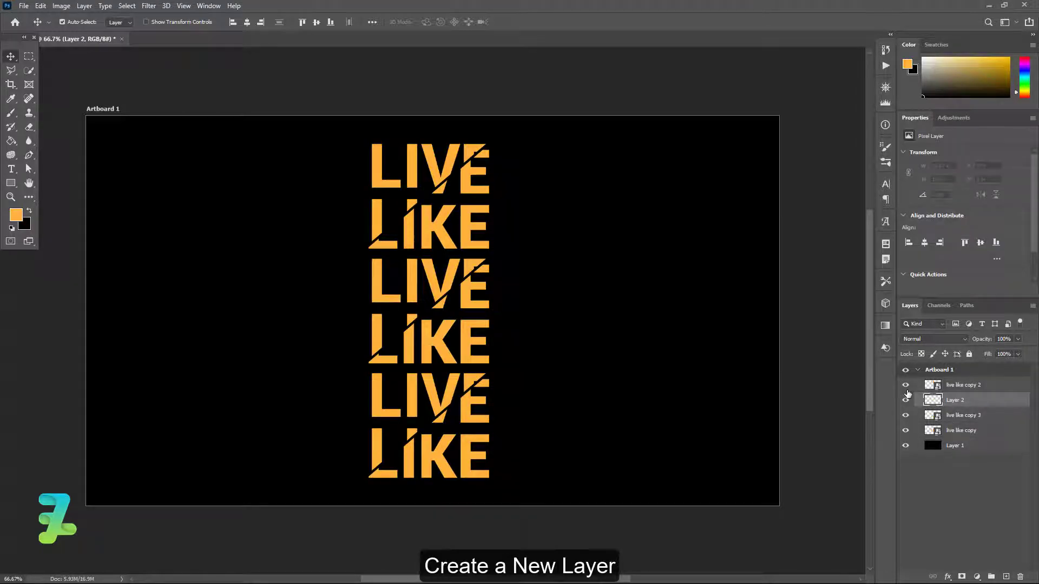
Keep rectangular selection mode and set black as the foreground colour.
{"action": "left_click", "coordinate": [29, 57]}
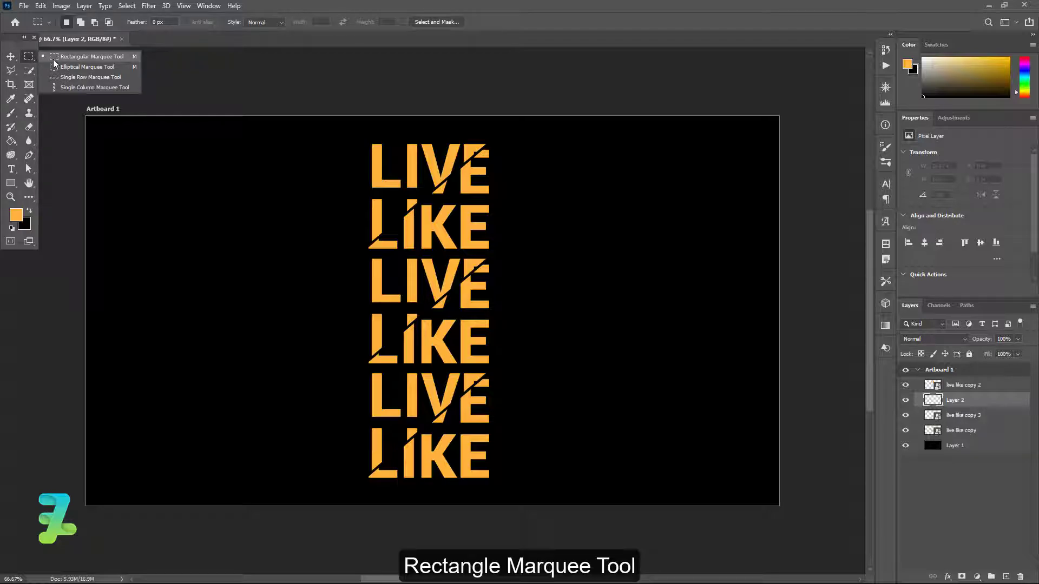
{"action": "left_click", "coordinate": [55, 57]}
{"action": "left_click", "coordinate": [31, 212]}
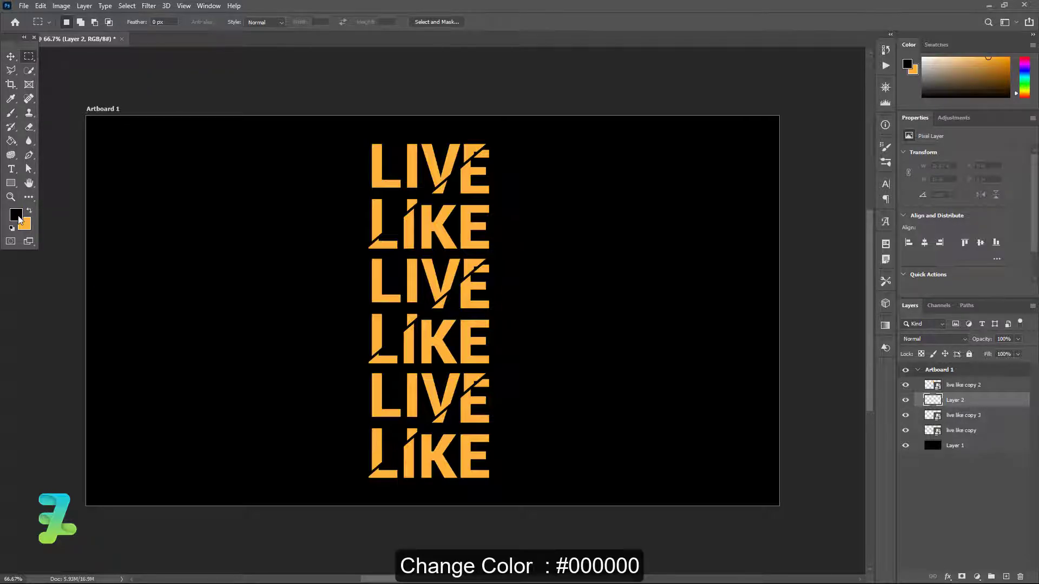
{"action": "left_click", "coordinate": [17, 218]}
{"action": "left_click", "coordinate": [885, 168]}
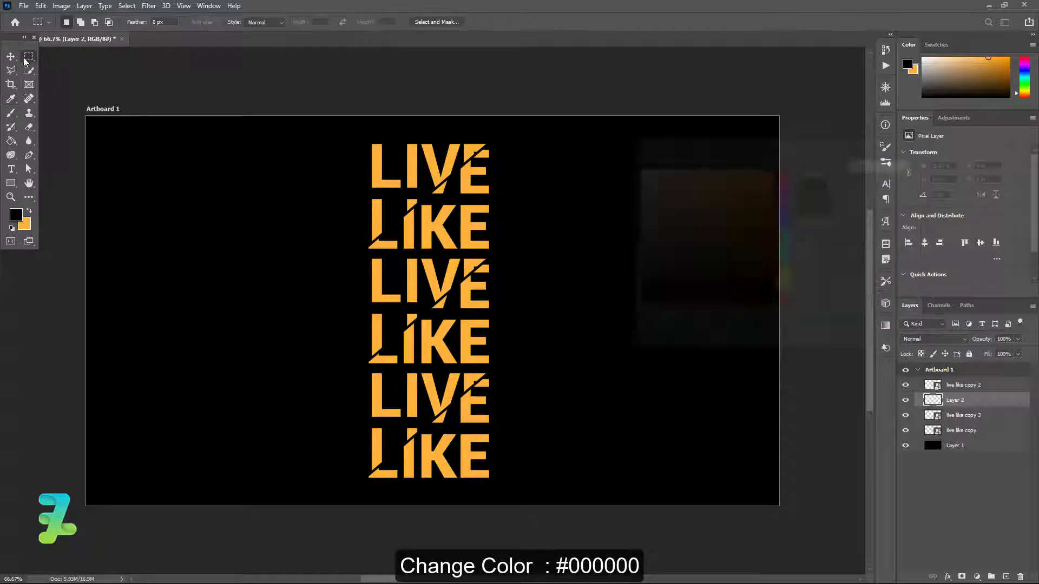
Choose the Brush tool with 0% hardness.
{"action": "left_click", "coordinate": [22, 113]}
{"action": "right_click", "coordinate": [23, 115]}
{"action": "left_click", "coordinate": [55, 113]}
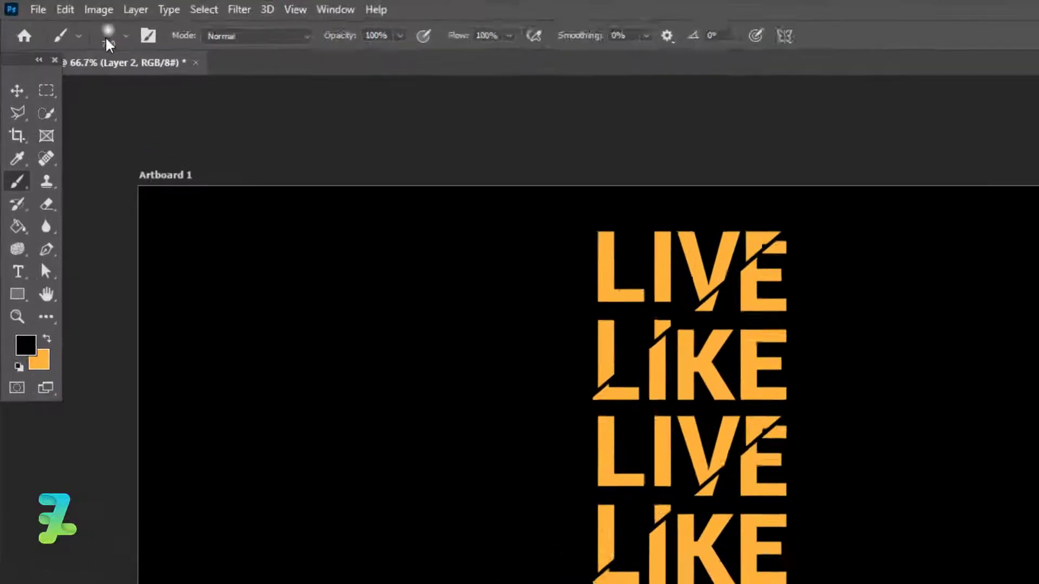
{"action": "left_click", "coordinate": [78, 23]}
{"action": "mouse_move", "coordinate": [125, 169]}
{"action": "left_mouse_down"}
{"action": "mouse_move", "coordinate": [267, 162]}
{"action": "mouse_move", "coordinate": [125, 163]}
{"action": "left_mouse_up"}
{"action": "key", "text": "Return"}
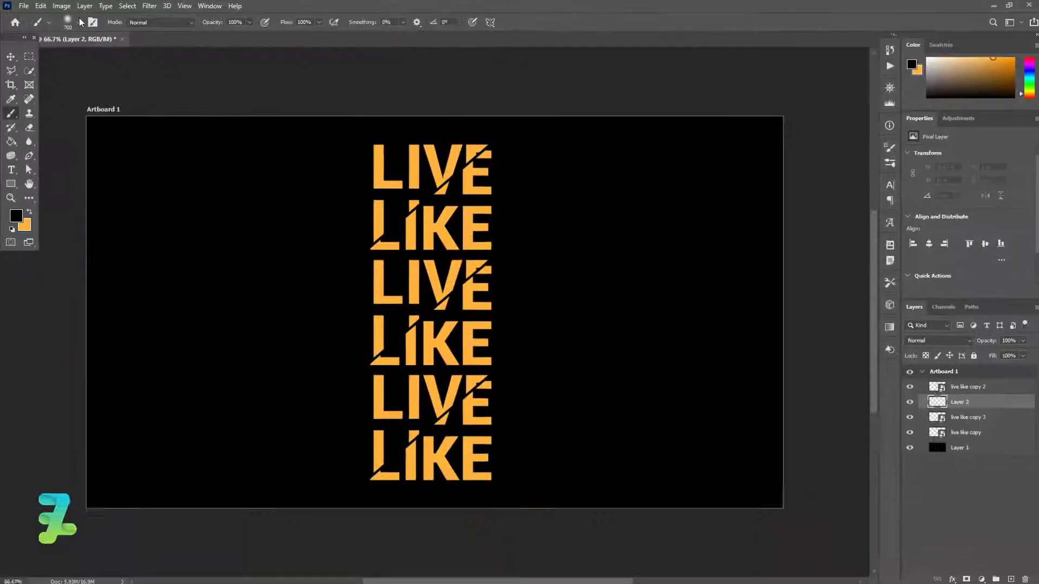
Marquee the lower rows and paint soft black over the top of the lower LIVE.
{"action": "left_click", "coordinate": [29, 56]}
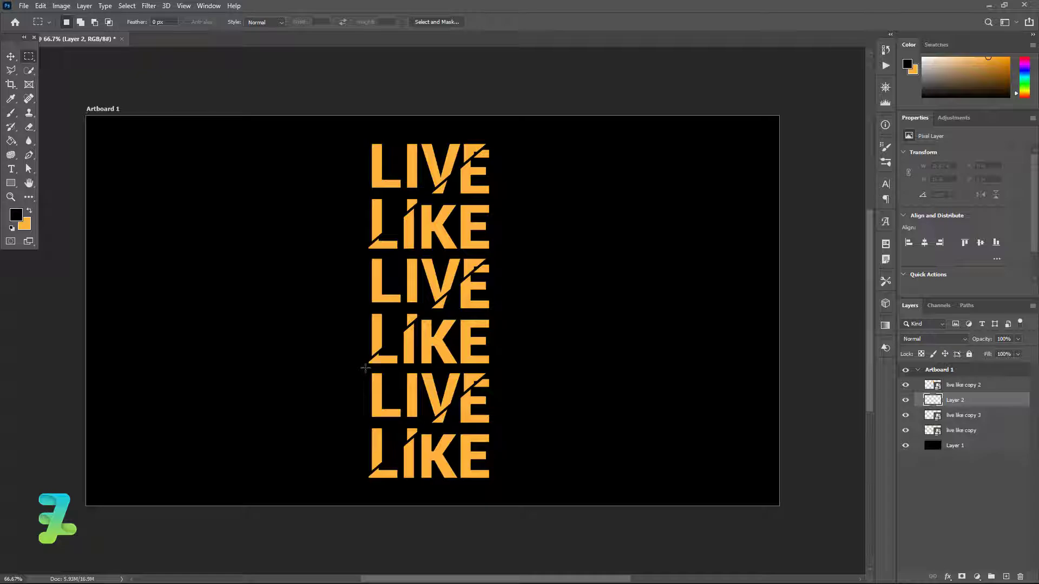
{"action": "left_click_drag", "start_coordinate": [365, 368], "coordinate": [496, 501]}
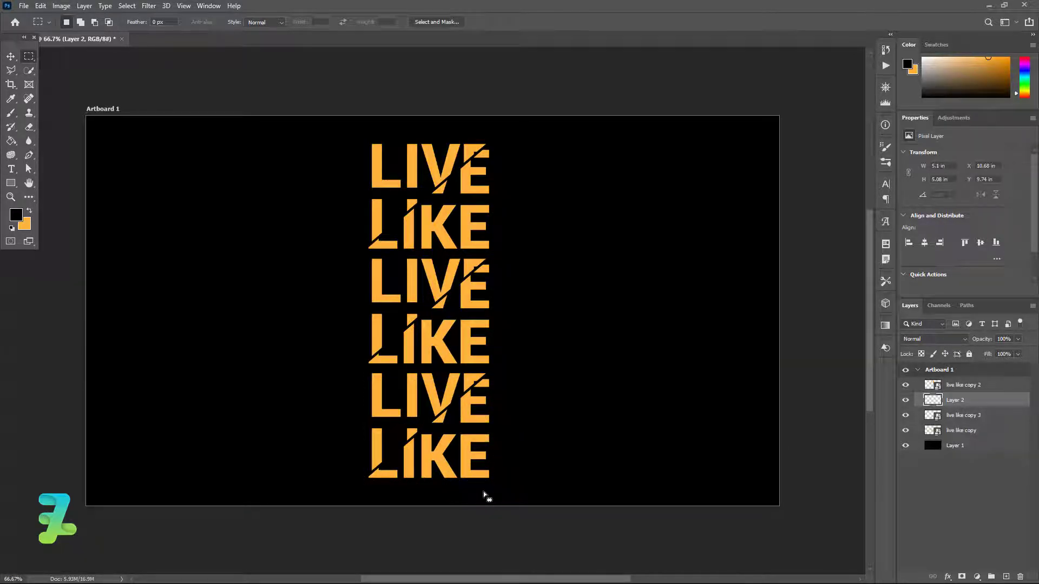
{"action": "left_click", "coordinate": [9, 114]}
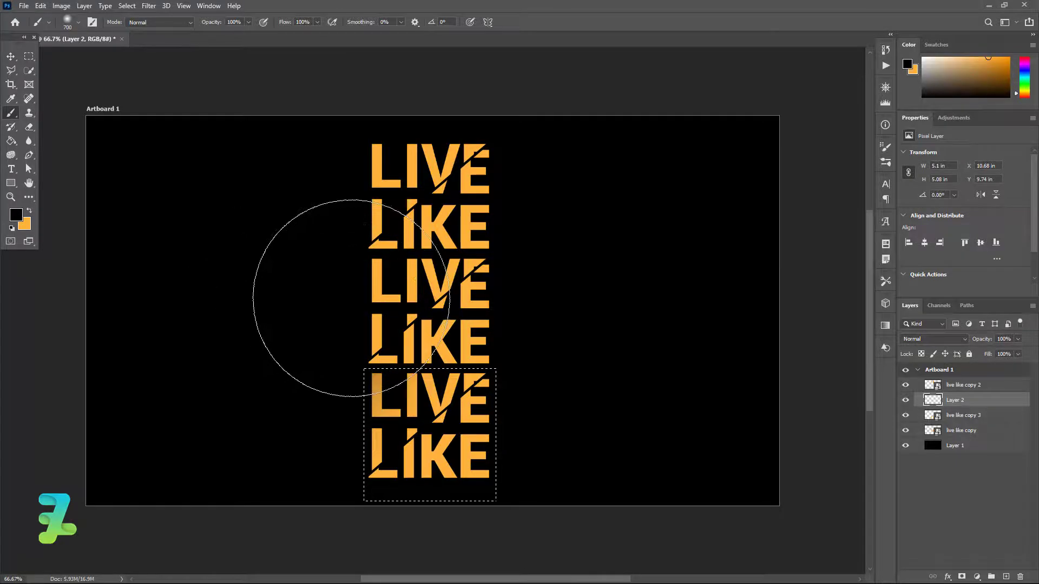
{"action": "left_click_drag", "start_coordinate": [350, 298], "coordinate": [347, 295]}
{"action": "left_click_drag", "start_coordinate": [342, 293], "coordinate": [435, 287]}
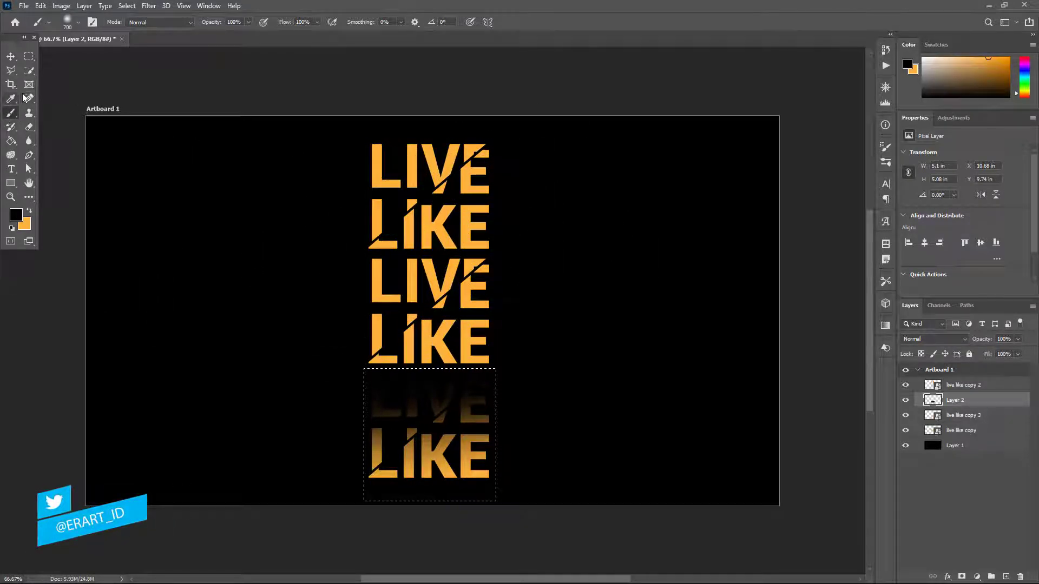
Set the eraser to 0% hardness and 464 px, then undo the last stroke.
{"action": "left_click", "coordinate": [29, 126]}
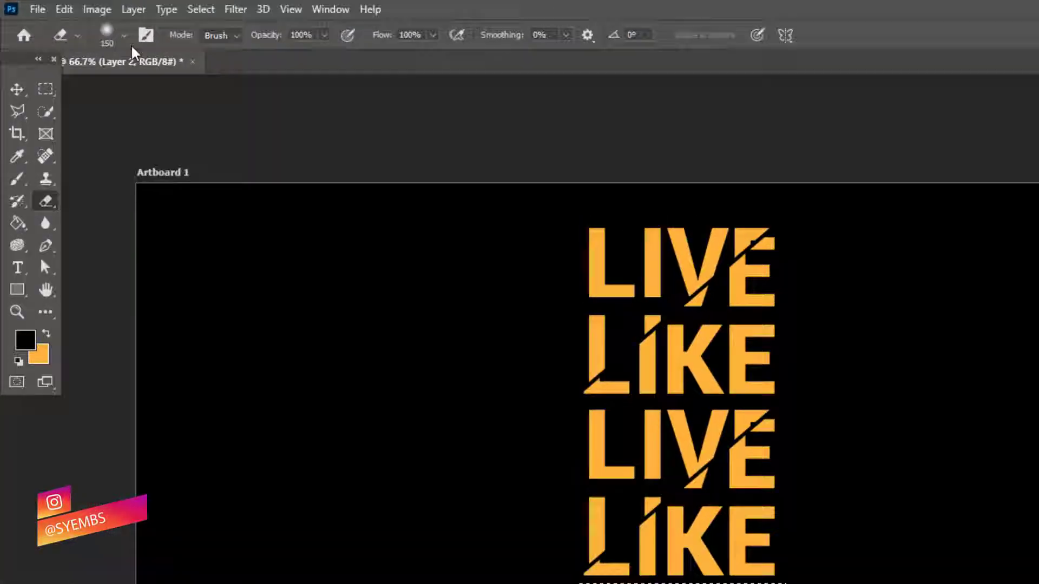
{"action": "left_click", "coordinate": [81, 22]}
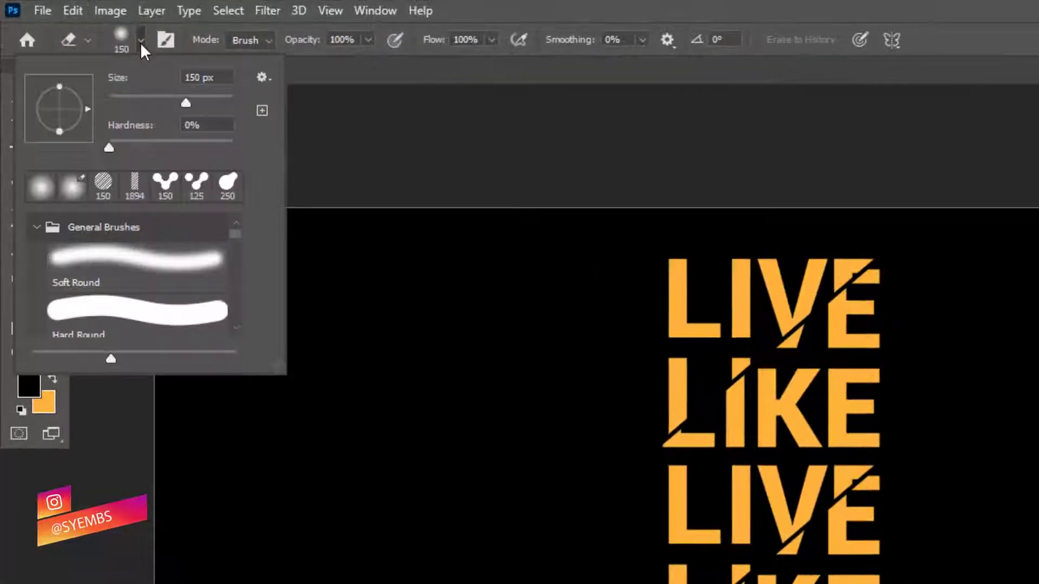
{"action": "left_click_drag", "start_coordinate": [63, 84], "coordinate": [88, 85]}
{"action": "left_click_drag", "start_coordinate": [152, 148], "coordinate": [167, 148]}
{"action": "type", "text": "0"}
{"action": "key", "text": "Return"}
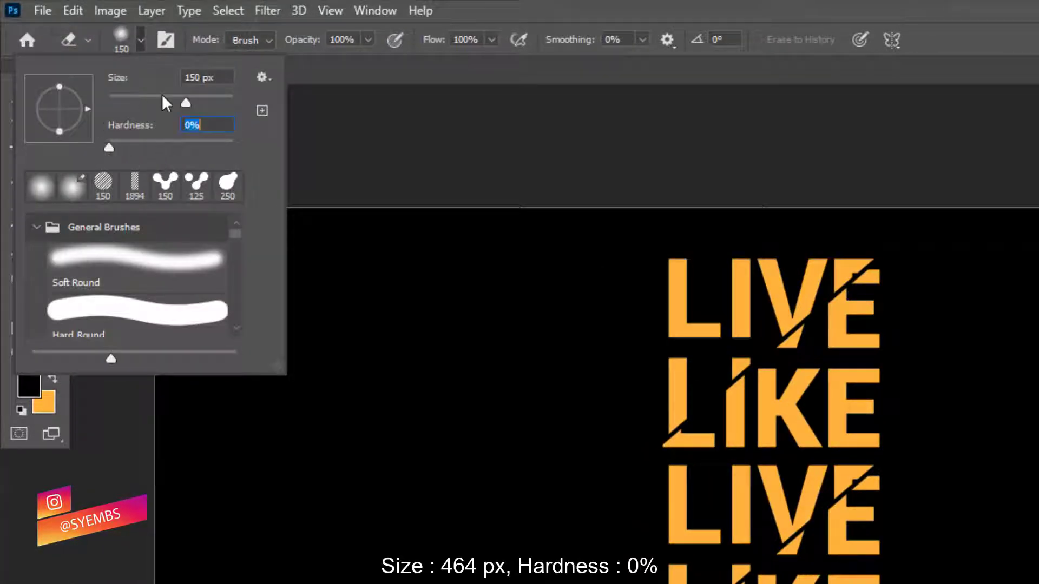
{"action": "left_click_drag", "start_coordinate": [216, 106], "coordinate": [220, 106]}
{"action": "key", "text": "Return"}
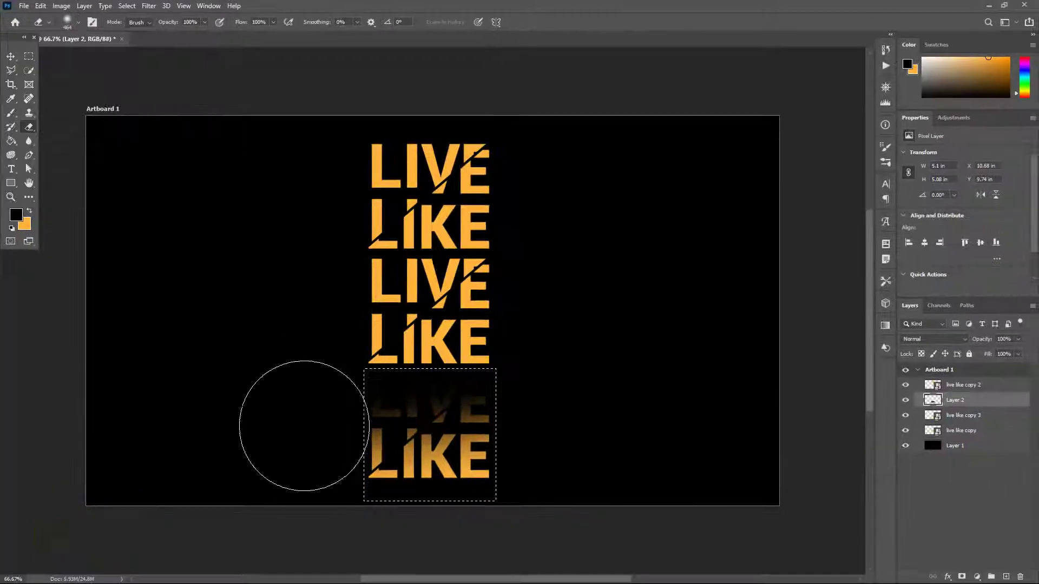
{"action": "key", "text": "ctrl+z"}
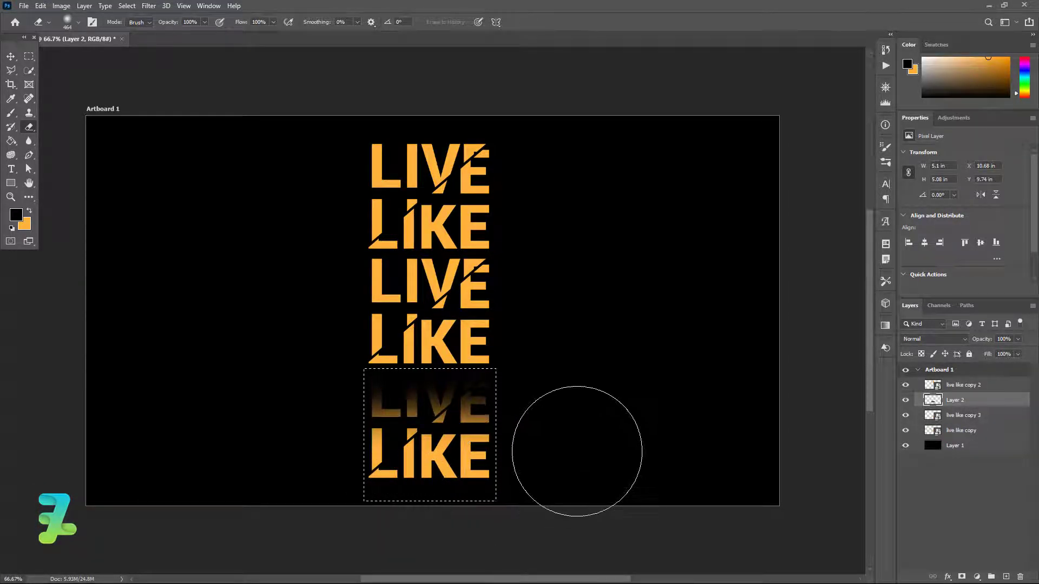
{"action": "left_click", "coordinate": [35, 55]}
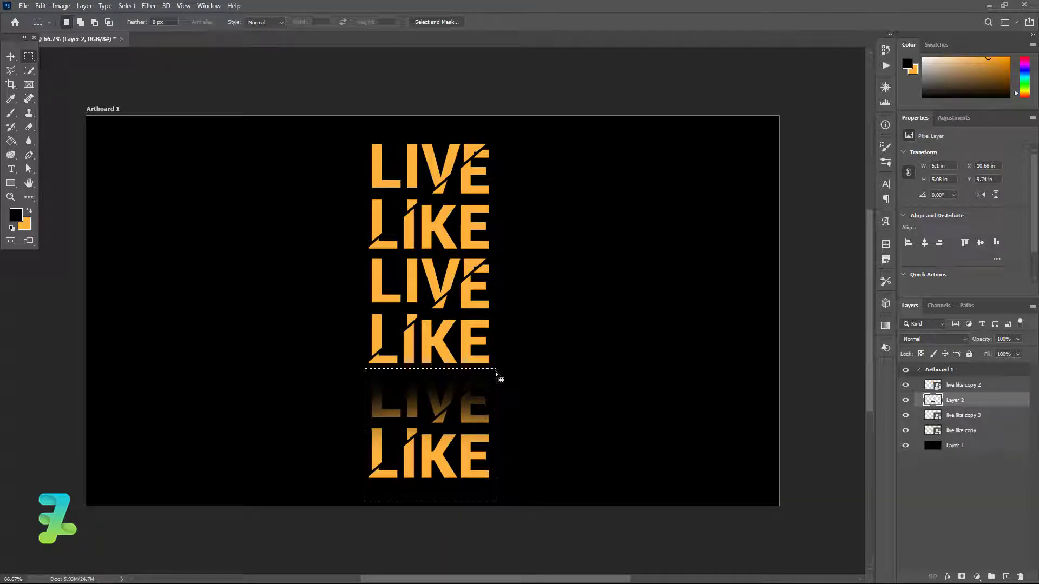
Move the selection over the bottom LIKE and darken it with black paint.
{"action": "left_click_drag", "start_coordinate": [495, 373], "coordinate": [493, 418]}
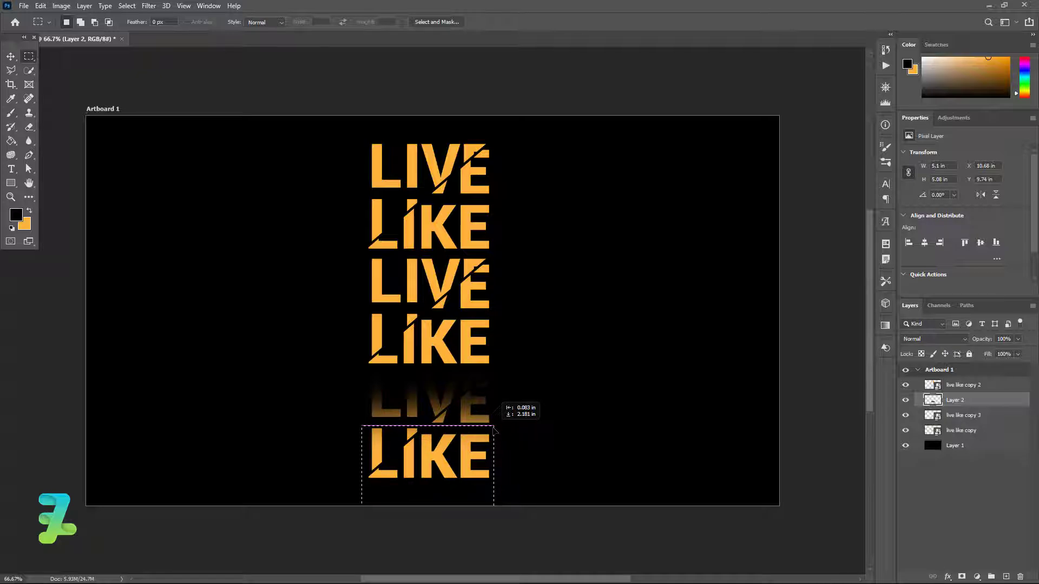
{"action": "left_click", "coordinate": [9, 115]}
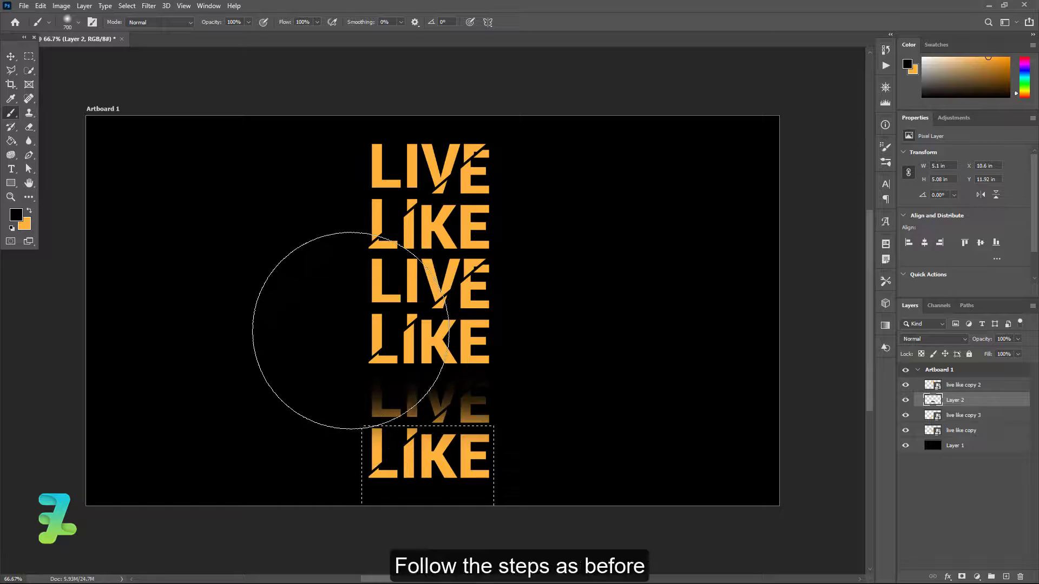
{"action": "mouse_move", "coordinate": [357, 329]}
{"action": "left_mouse_down"}
{"action": "mouse_move", "coordinate": [471, 334]}
{"action": "mouse_move", "coordinate": [400, 322]}
{"action": "left_mouse_up"}
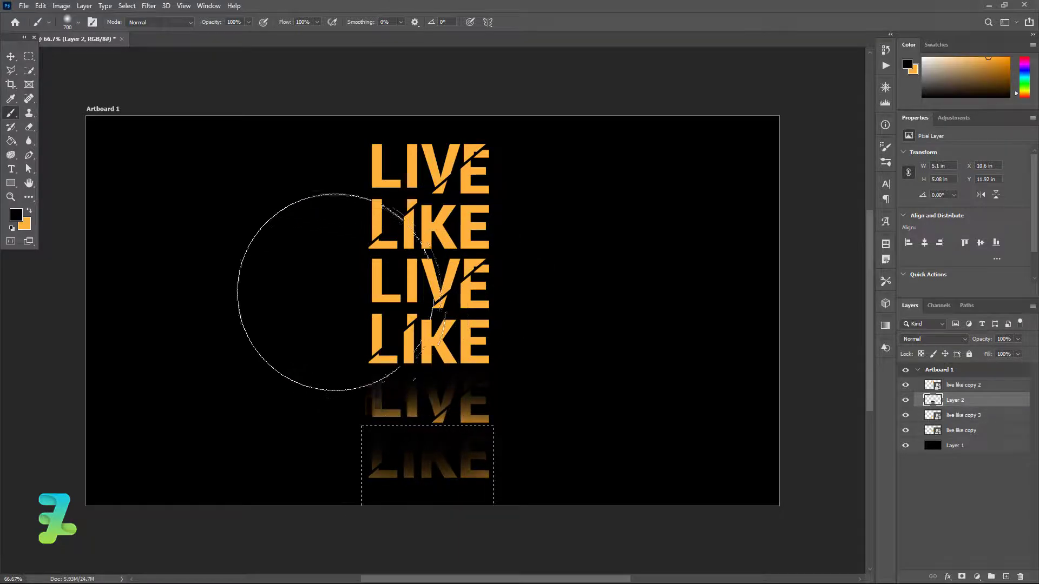
{"action": "left_click", "coordinate": [27, 130]}
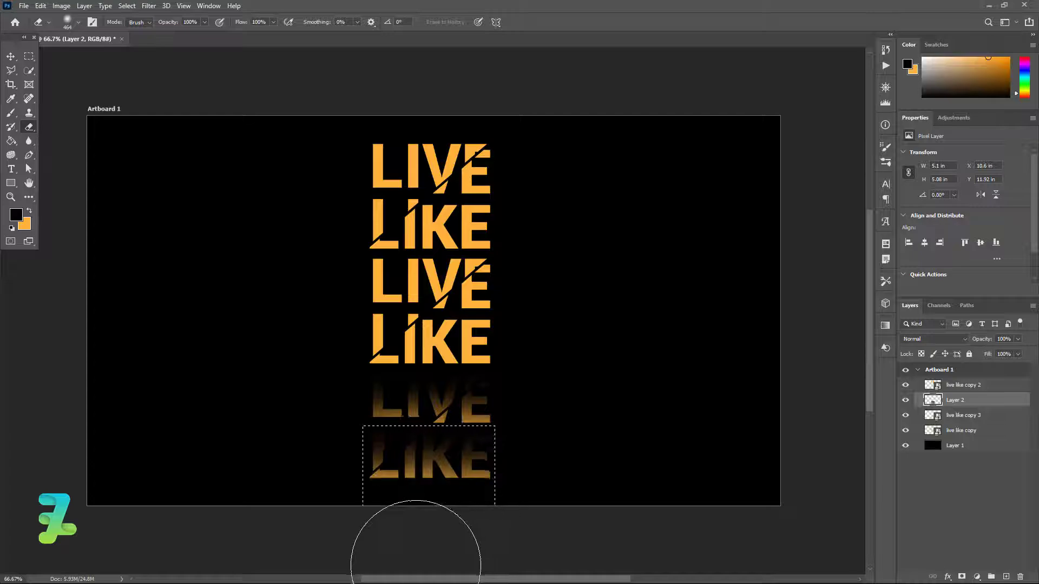
Move the selection up around the top LIVE LIKE pair.
{"action": "left_click", "coordinate": [29, 56]}
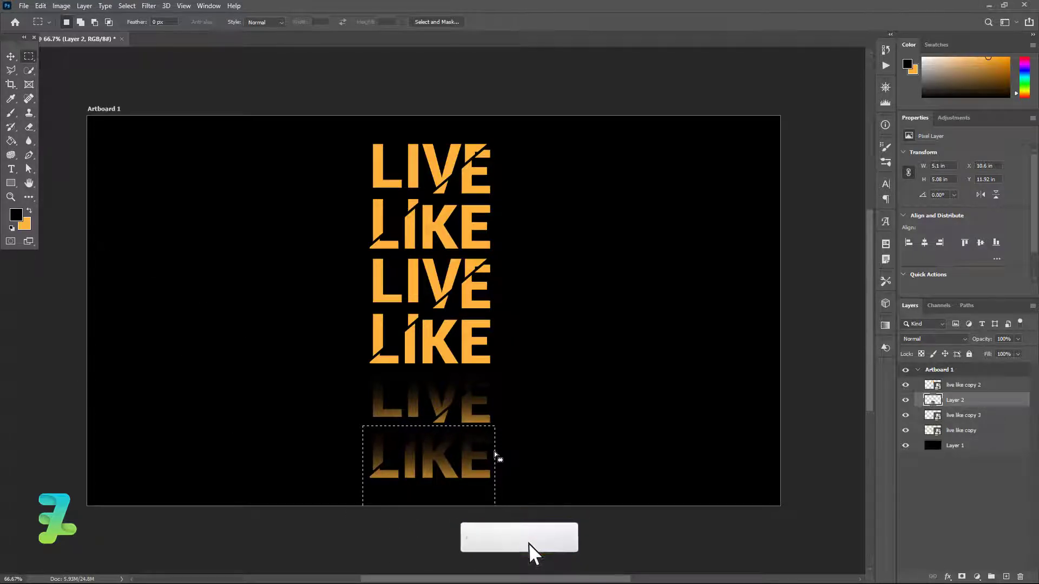
{"action": "left_click_drag", "start_coordinate": [495, 453], "coordinate": [498, 152]}
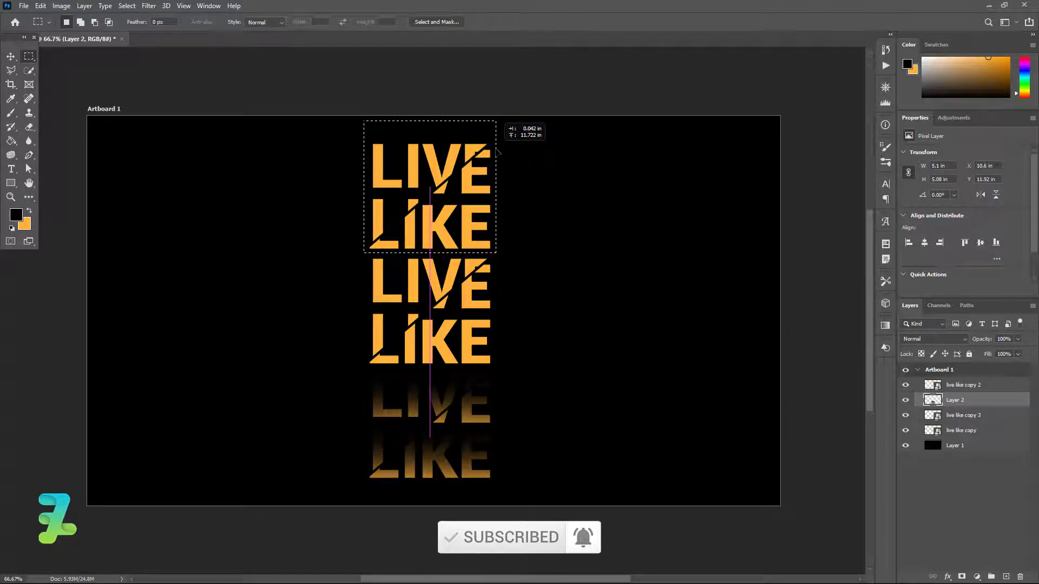
{"action": "left_click_drag", "start_coordinate": [498, 151], "coordinate": [497, 151]}
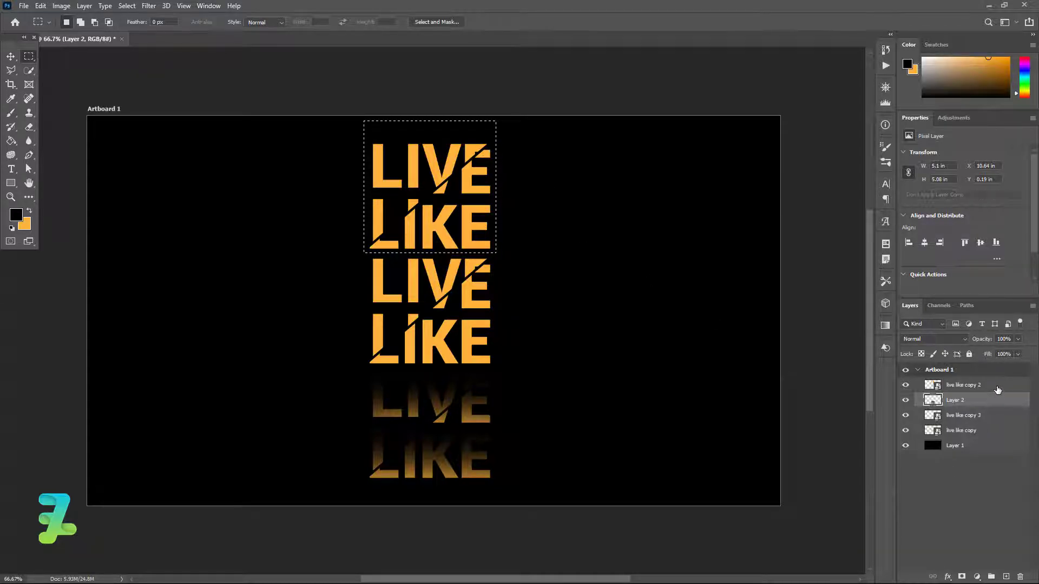
Add a new layer above live like copy 2 and fade the top LIKE with black paint.
{"action": "left_click", "coordinate": [997, 389]}
{"action": "left_click", "coordinate": [1006, 576]}
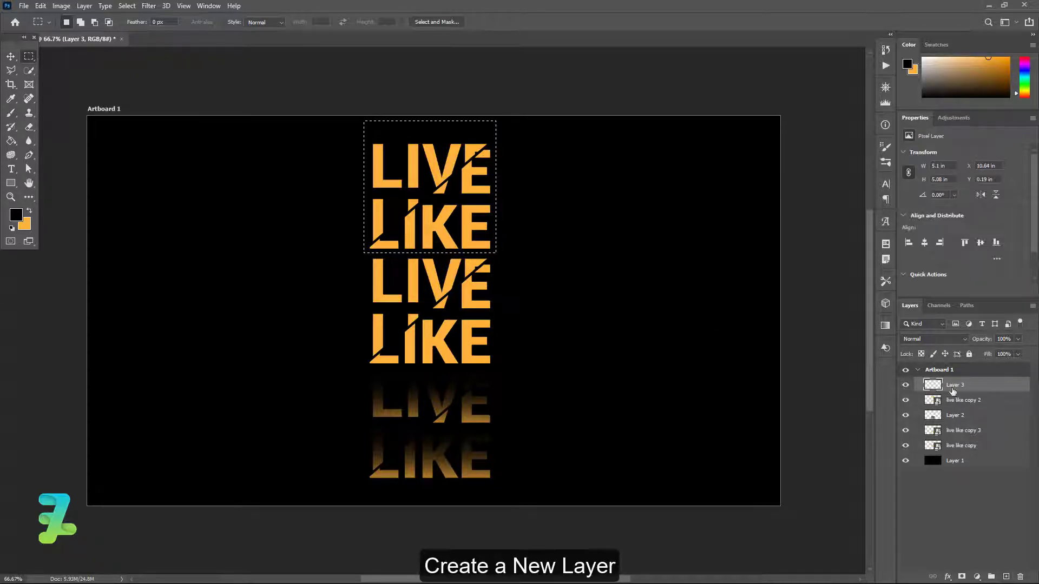
{"action": "right_click", "coordinate": [11, 113]}
{"action": "left_click", "coordinate": [28, 116]}
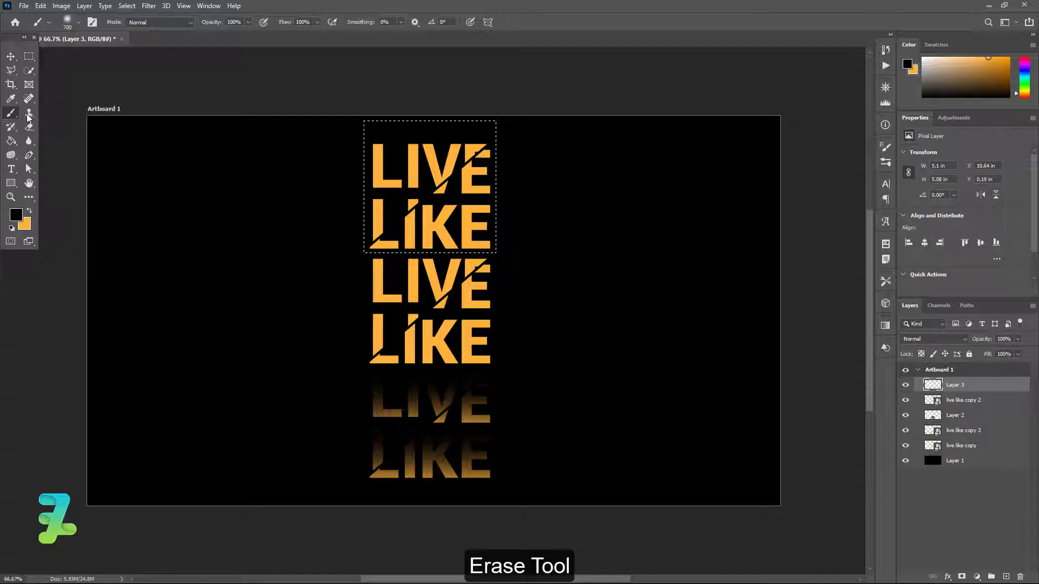
{"action": "mouse_move", "coordinate": [475, 371]}
{"action": "left_mouse_down"}
{"action": "mouse_move", "coordinate": [485, 347]}
{"action": "mouse_move", "coordinate": [388, 342]}
{"action": "left_mouse_up"}
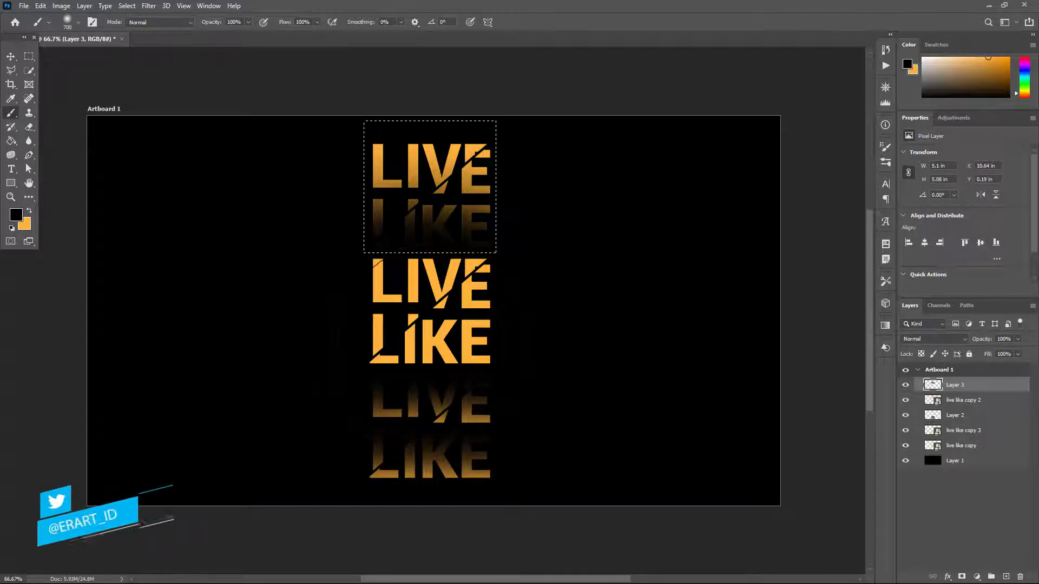
{"action": "left_click_drag", "start_coordinate": [371, 336], "coordinate": [274, 324]}
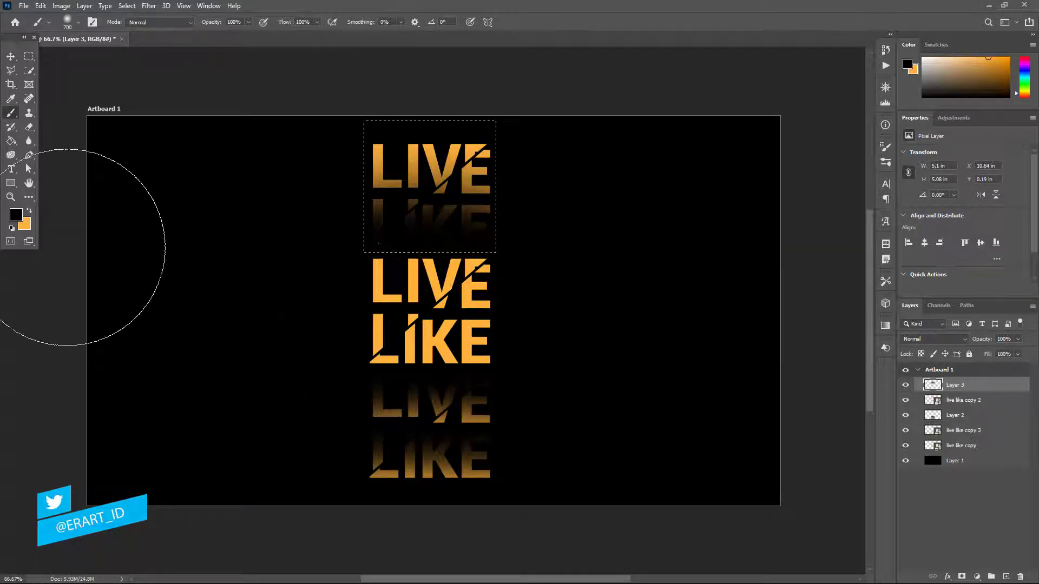
Try the standard eraser, then return to the brush at 250 px.
{"action": "left_click", "coordinate": [23, 118]}
{"action": "right_click", "coordinate": [23, 119]}
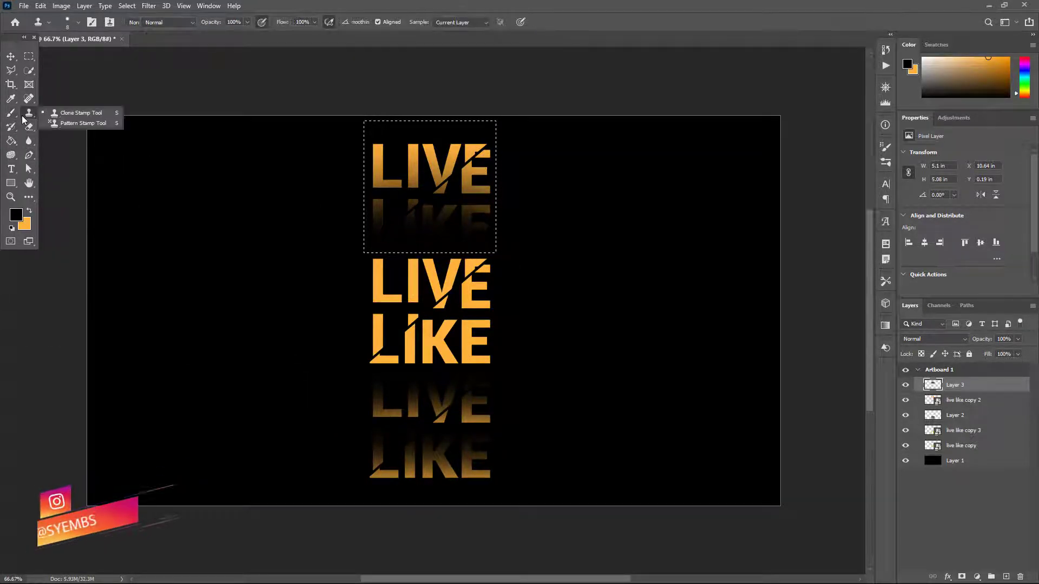
{"action": "left_click", "coordinate": [29, 126]}
{"action": "right_click", "coordinate": [29, 126]}
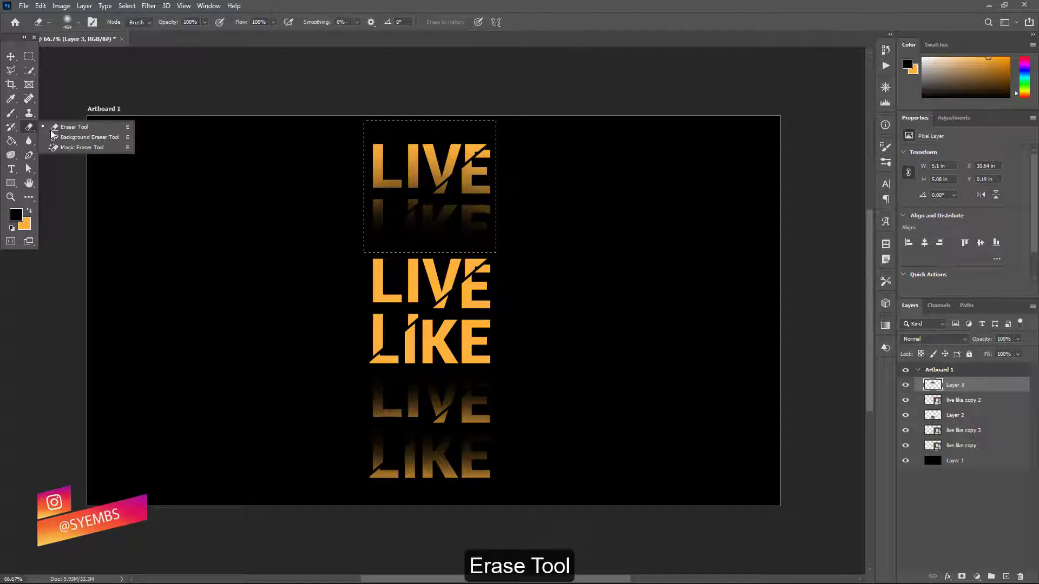
{"action": "left_click", "coordinate": [59, 127]}
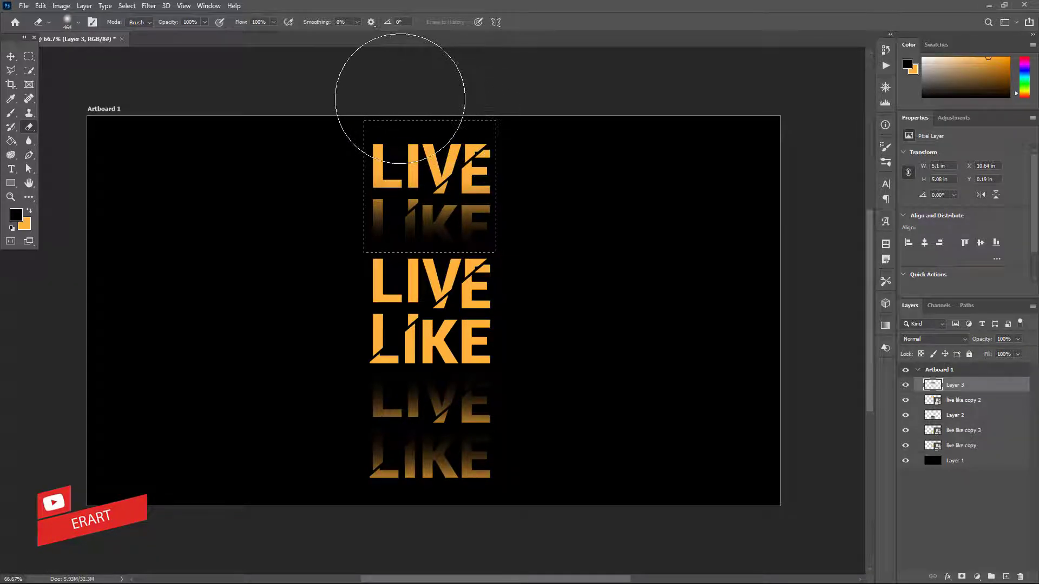
{"action": "left_click", "coordinate": [13, 117]}
{"action": "key", "text": "bracketleft"}
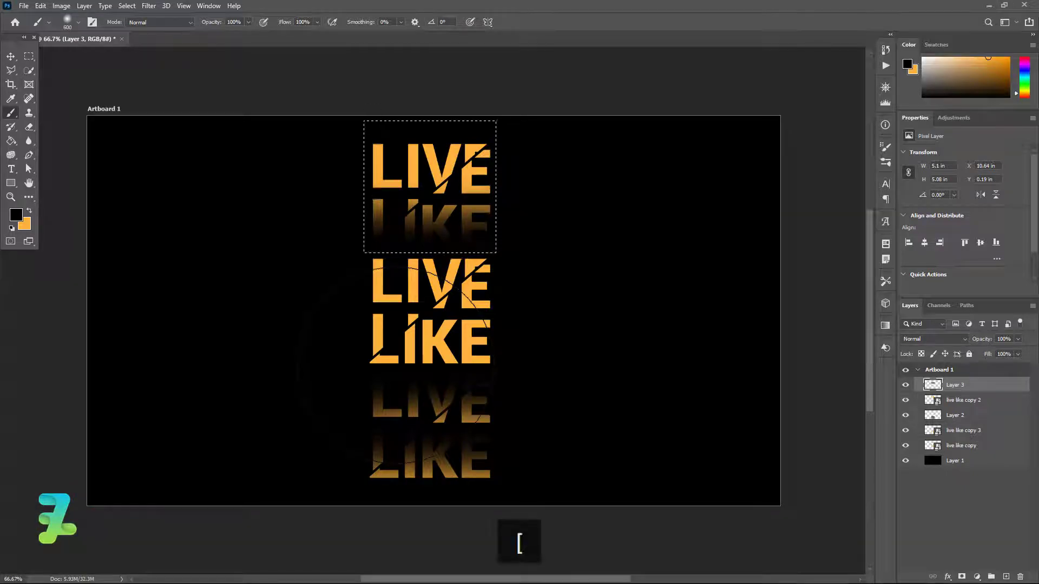
{"action": "key", "text": "bracketleft"}
{"action": "key", "text": "bracketleft"}
{"action": "key", "text": "bracketleft"}
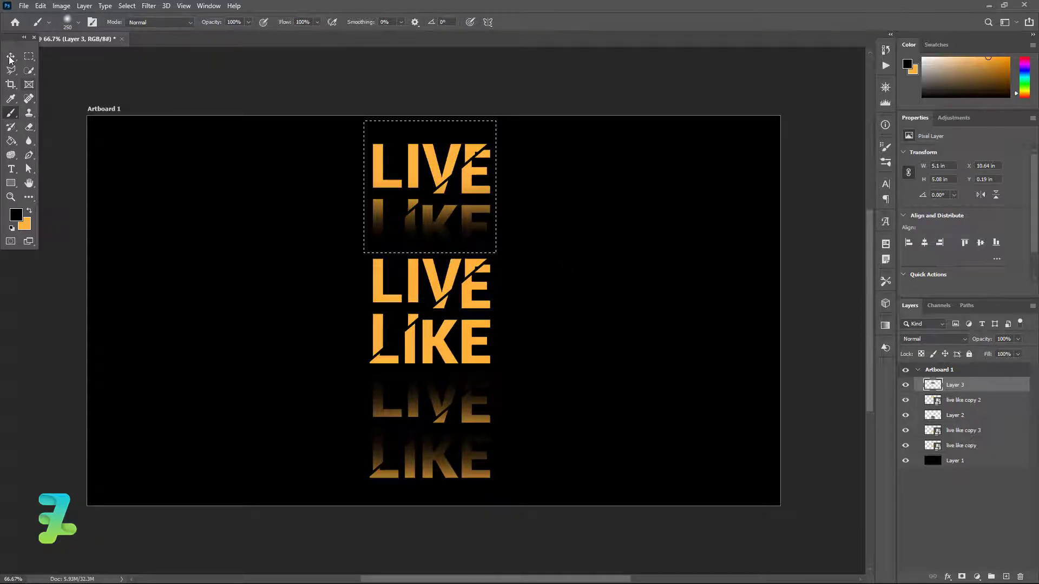
Paint the bottom of the top LIVE black with a 300 px brush, then deselect.
{"action": "left_click", "coordinate": [29, 56]}
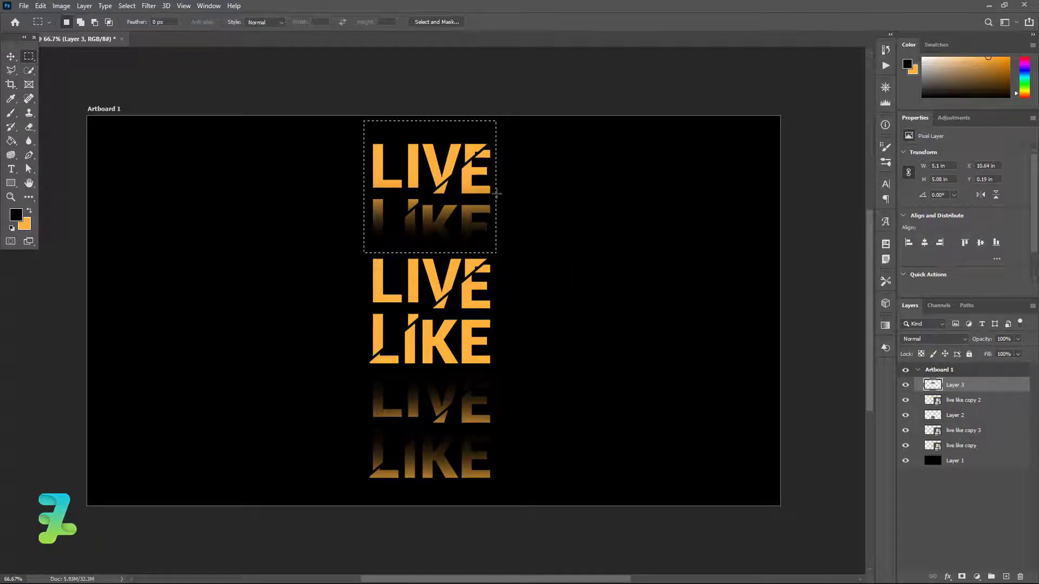
{"action": "left_click_drag", "start_coordinate": [497, 199], "coordinate": [498, 144]}
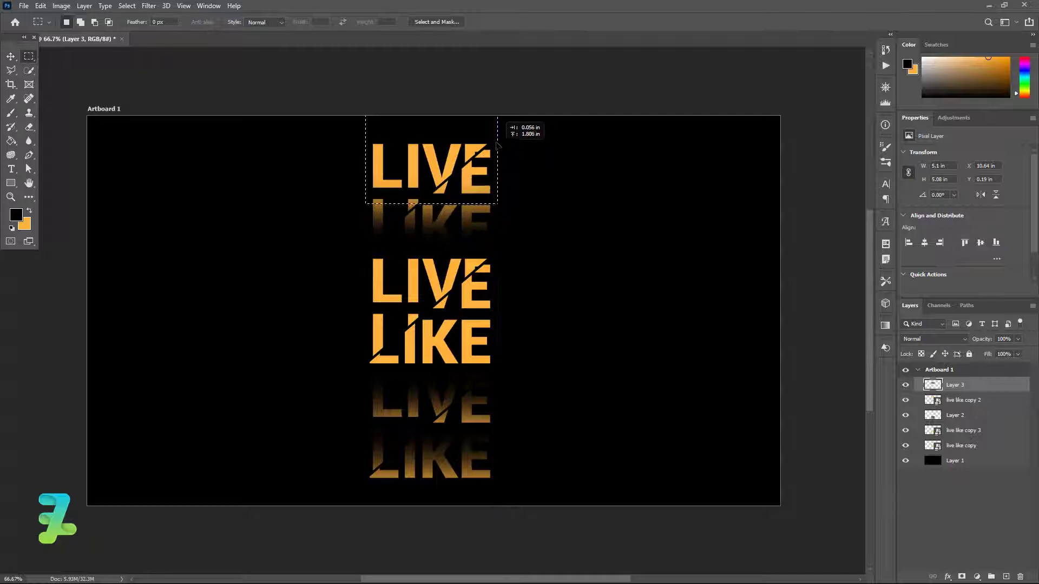
{"action": "left_click", "coordinate": [10, 113]}
{"action": "key", "text": "bracketright"}
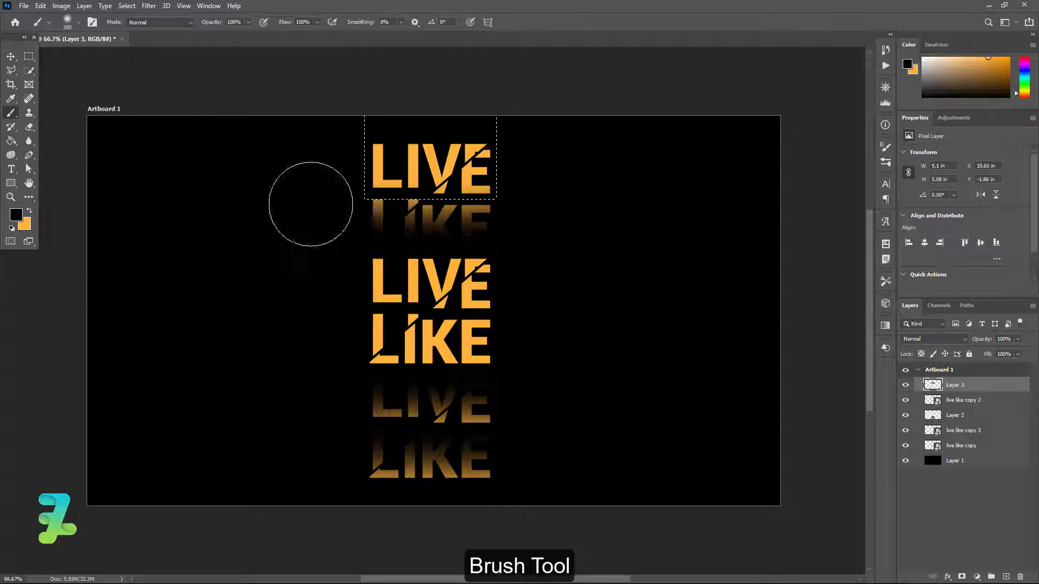
{"action": "mouse_move", "coordinate": [385, 230]}
{"action": "left_mouse_down"}
{"action": "mouse_move", "coordinate": [475, 234]}
{"action": "mouse_move", "coordinate": [365, 227]}
{"action": "mouse_move", "coordinate": [507, 208]}
{"action": "mouse_move", "coordinate": [405, 197]}
{"action": "left_mouse_up"}
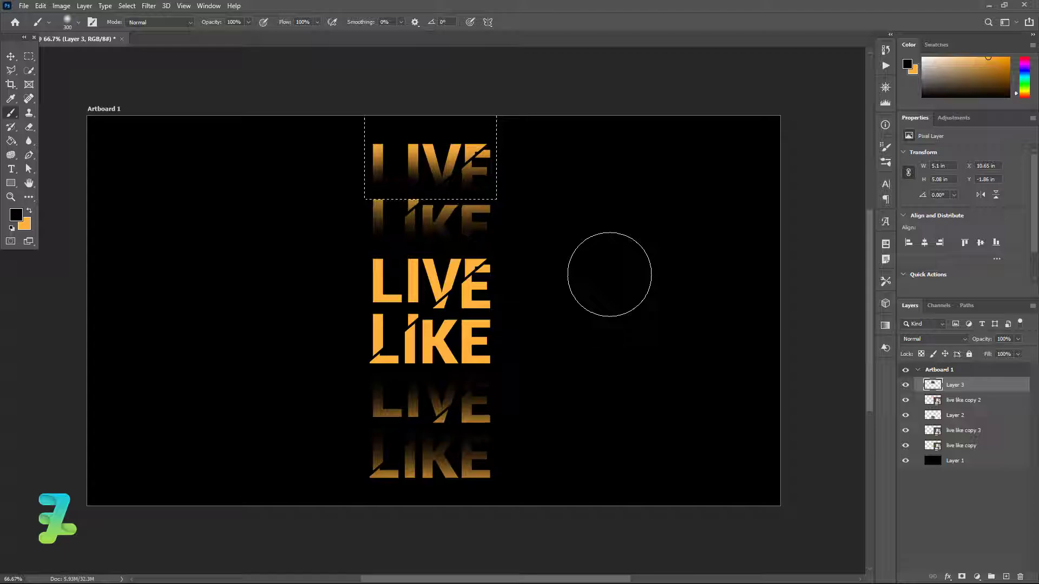
{"action": "key", "text": "ctrl+d"}
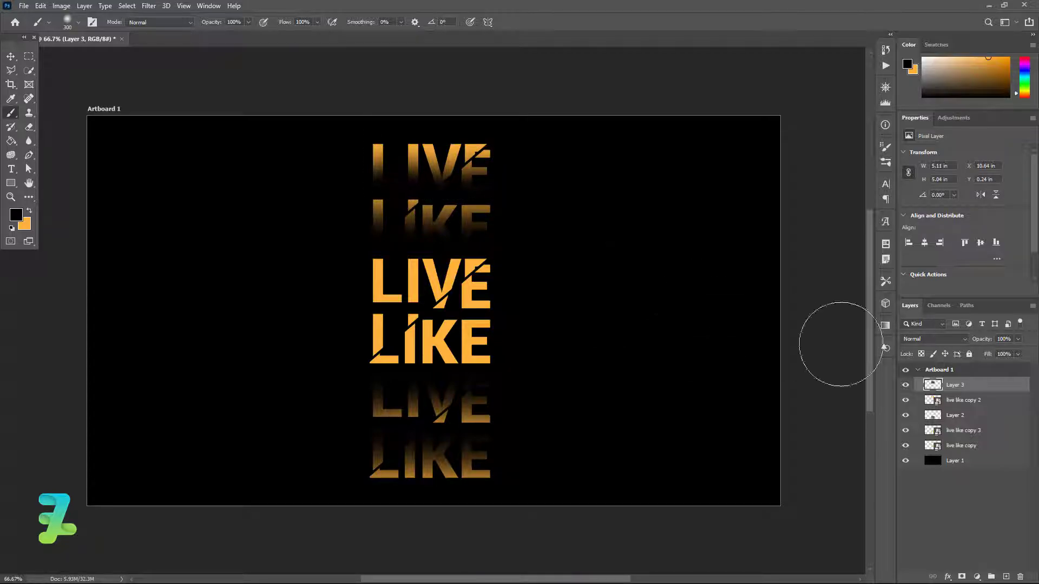
Add a new empty layer and load the first Memphis Element brush.
{"action": "left_click", "coordinate": [1005, 576]}
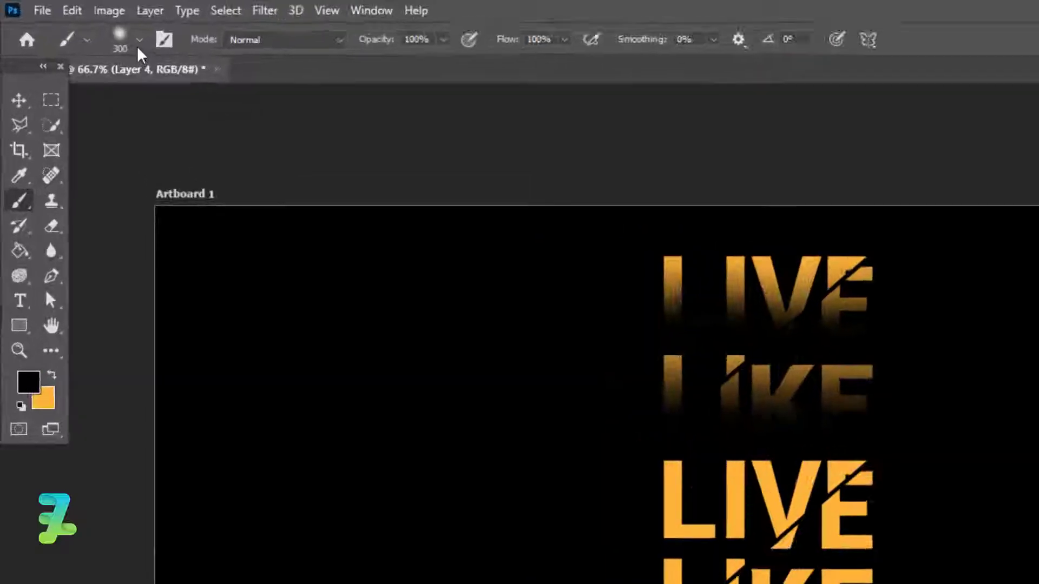
{"action": "left_click", "coordinate": [70, 22]}
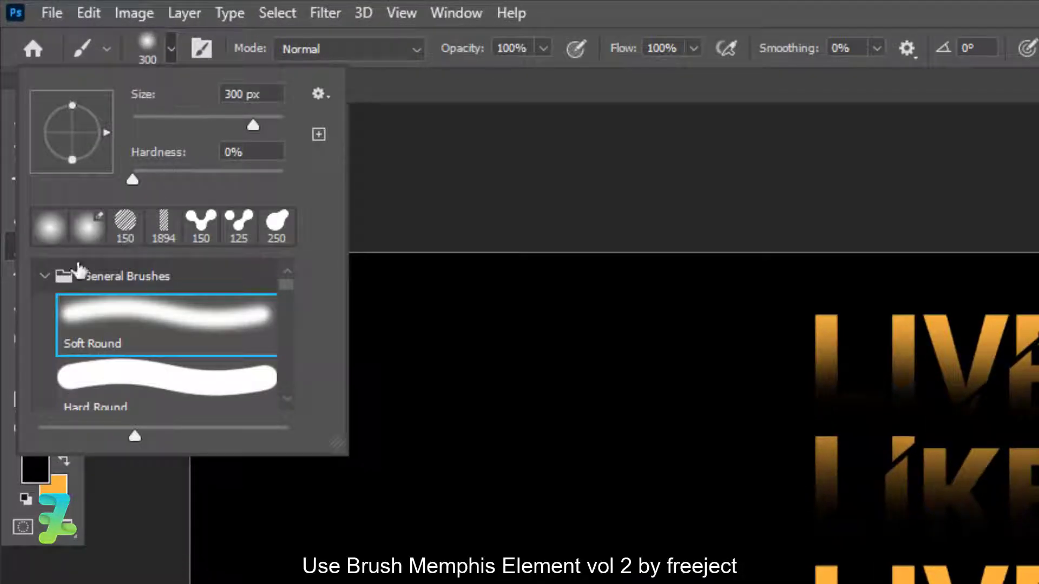
{"action": "left_click", "coordinate": [43, 277]}
{"action": "left_click_drag", "start_coordinate": [271, 277], "coordinate": [298, 308]}
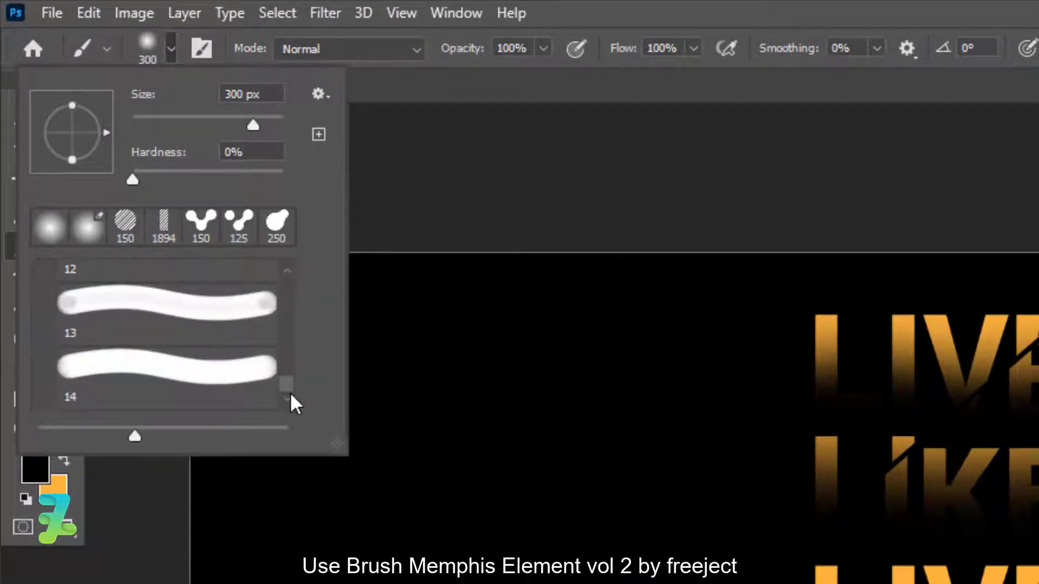
{"action": "scroll", "coordinate": [298, 308], "scroll_direction": "up", "scroll_amount": 2}
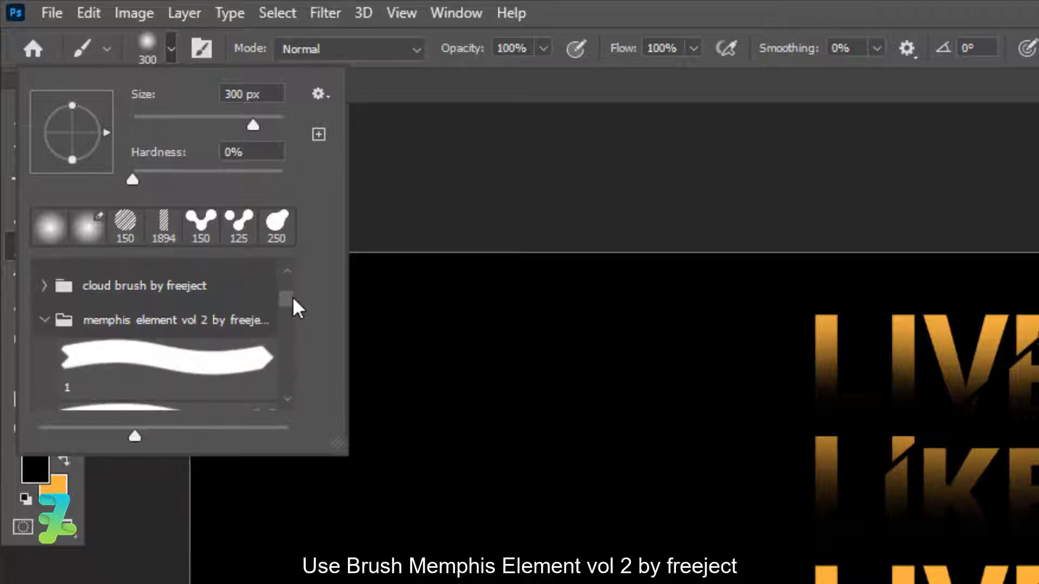
{"action": "left_click", "coordinate": [227, 364]}
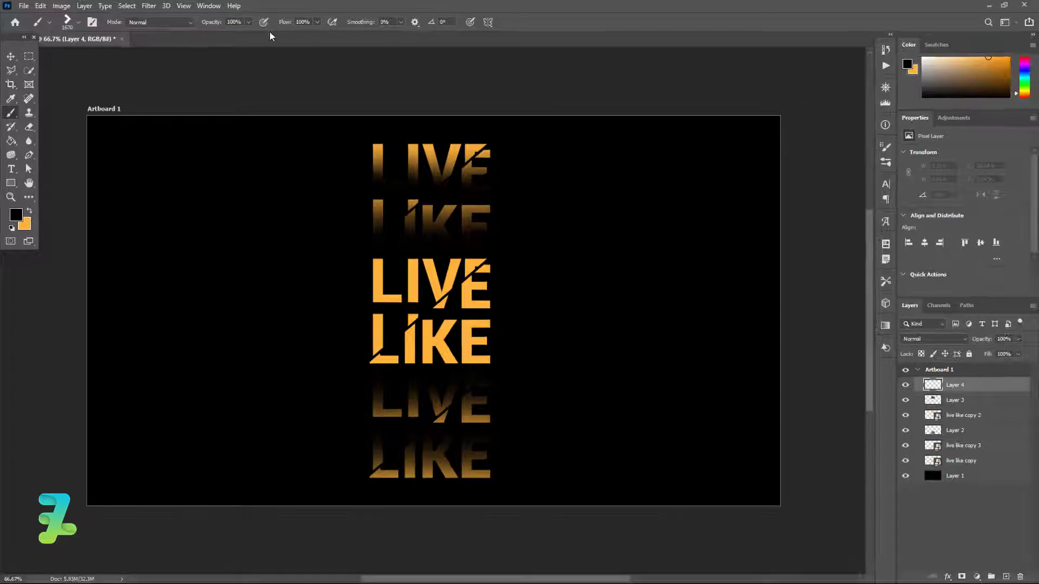
Keep the brush at 105 px and make orange the foreground colour, undoing two test chevron stamps.
{"action": "left_click", "coordinate": [78, 23]}
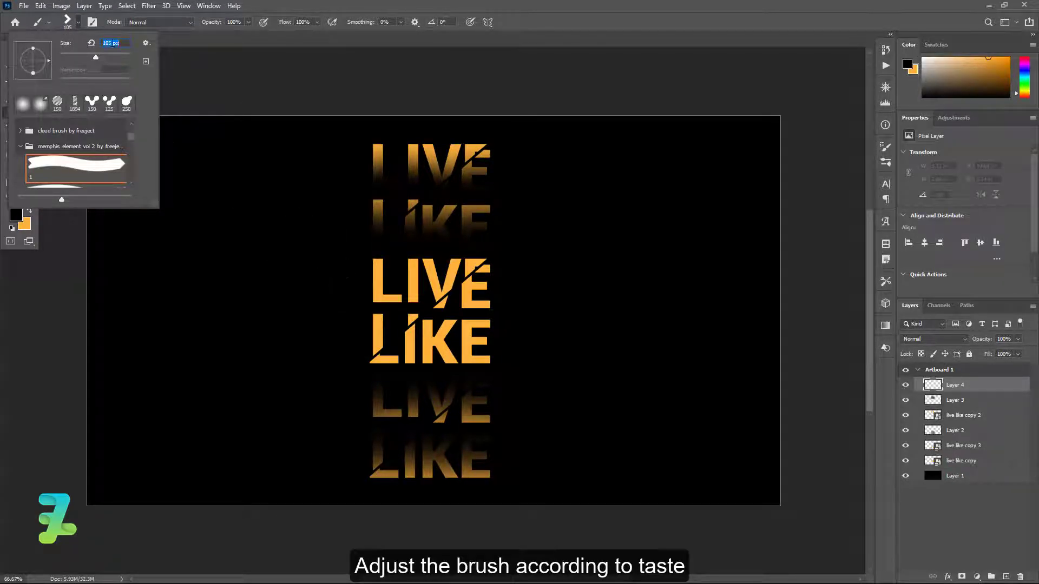
{"action": "key", "text": "Return"}
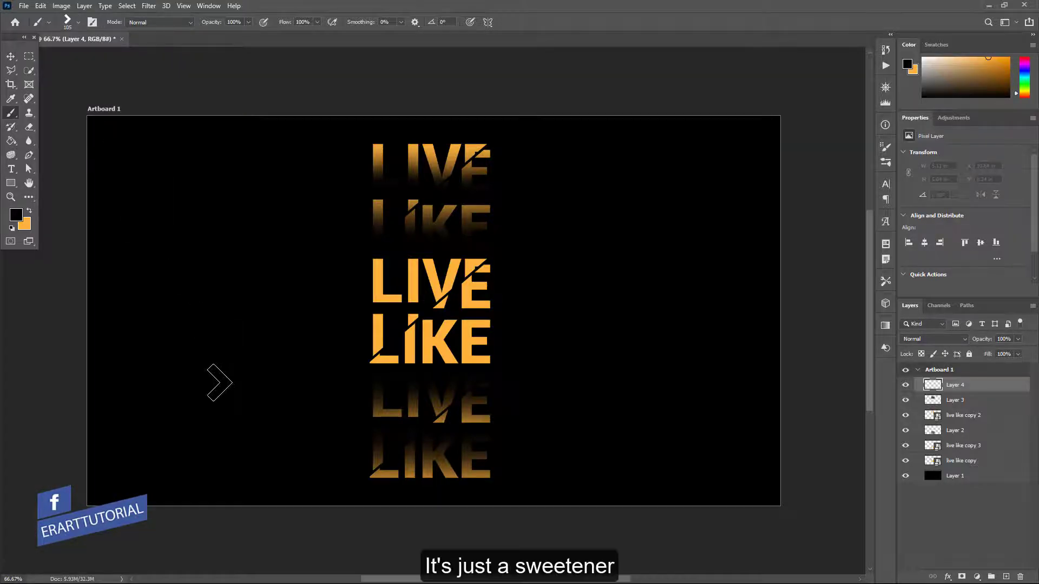
{"action": "left_click", "coordinate": [333, 450]}
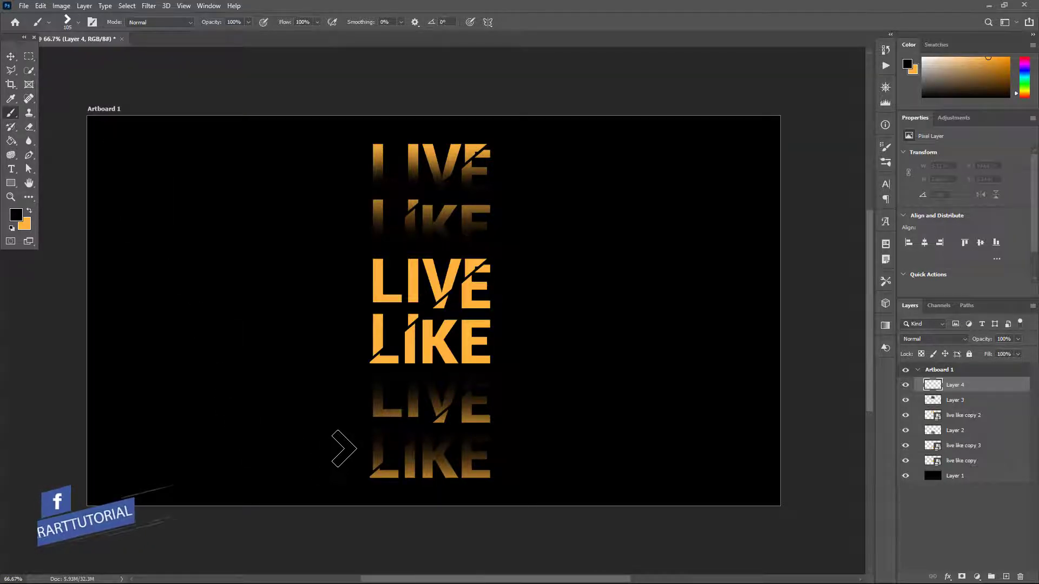
{"action": "key", "text": "ctrl+z"}
{"action": "left_click", "coordinate": [29, 212]}
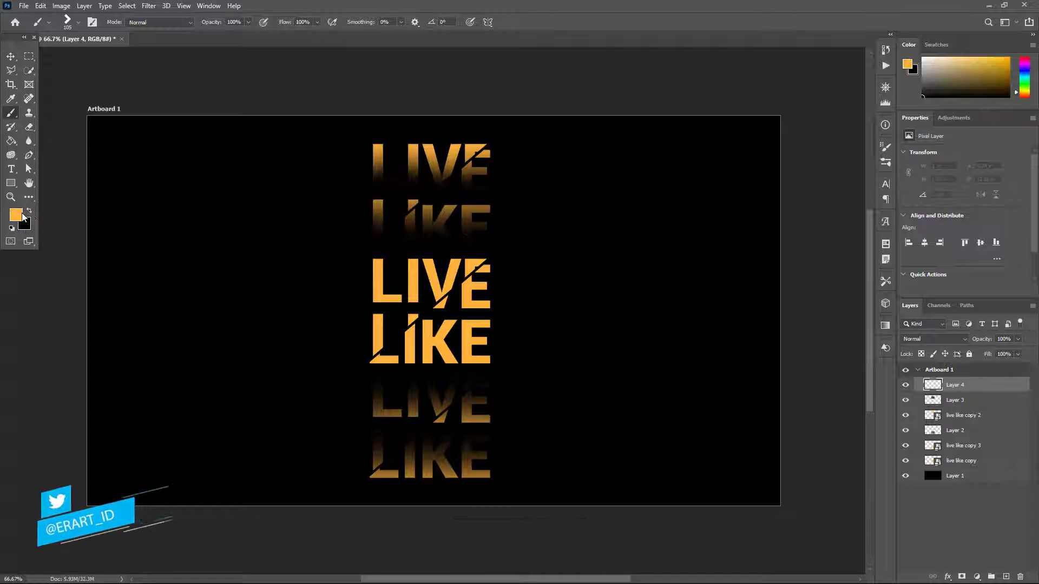
{"action": "left_click", "coordinate": [872, 167]}
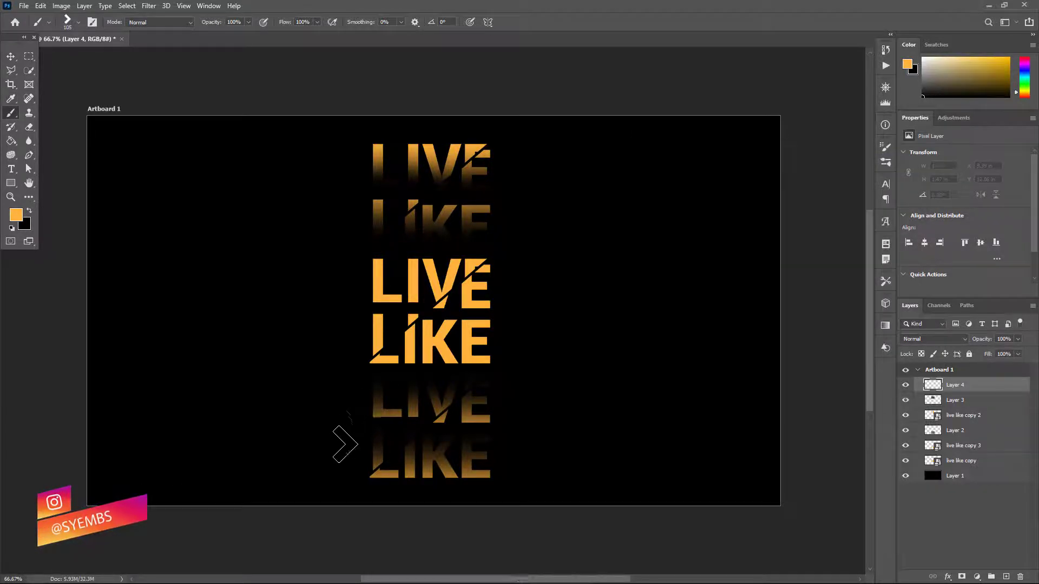
{"action": "left_click", "coordinate": [341, 451]}
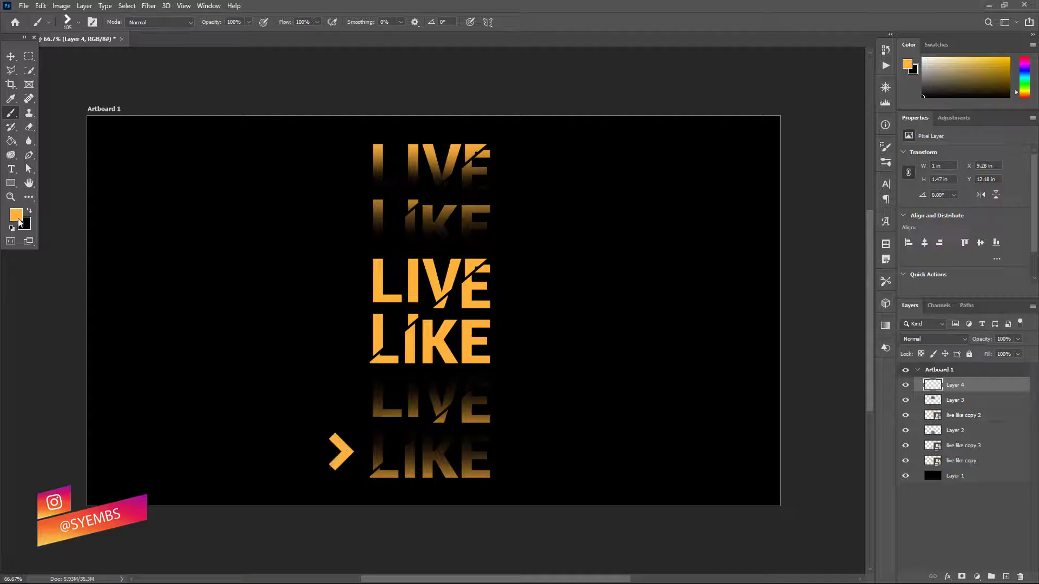
{"action": "key", "text": "ctrl+z"}
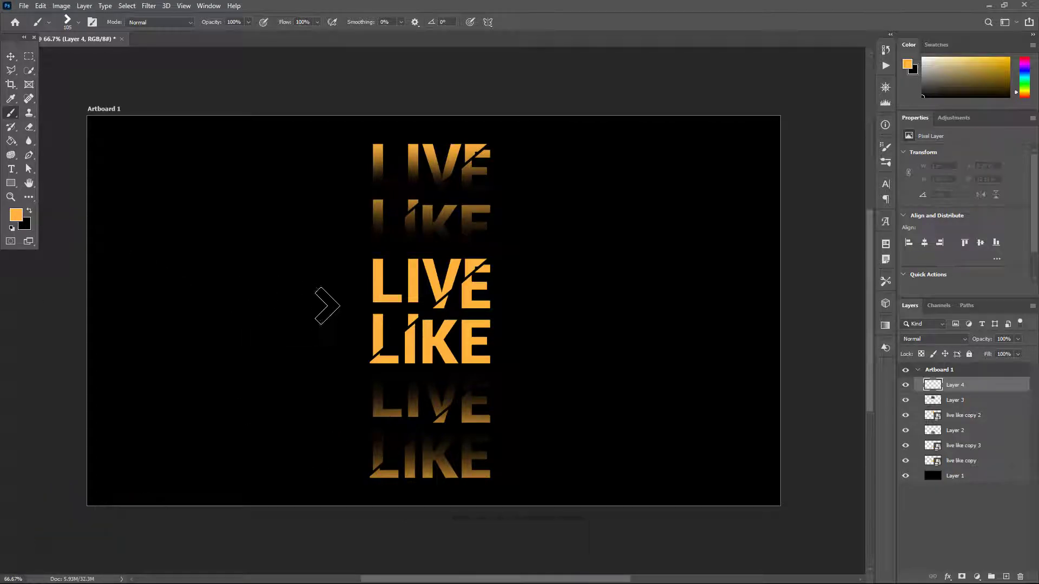
Stamp a small orange X above right of the text with the X-shaped Memphis brush.
{"action": "left_click", "coordinate": [79, 22]}
{"action": "left_click", "coordinate": [99, 183]}
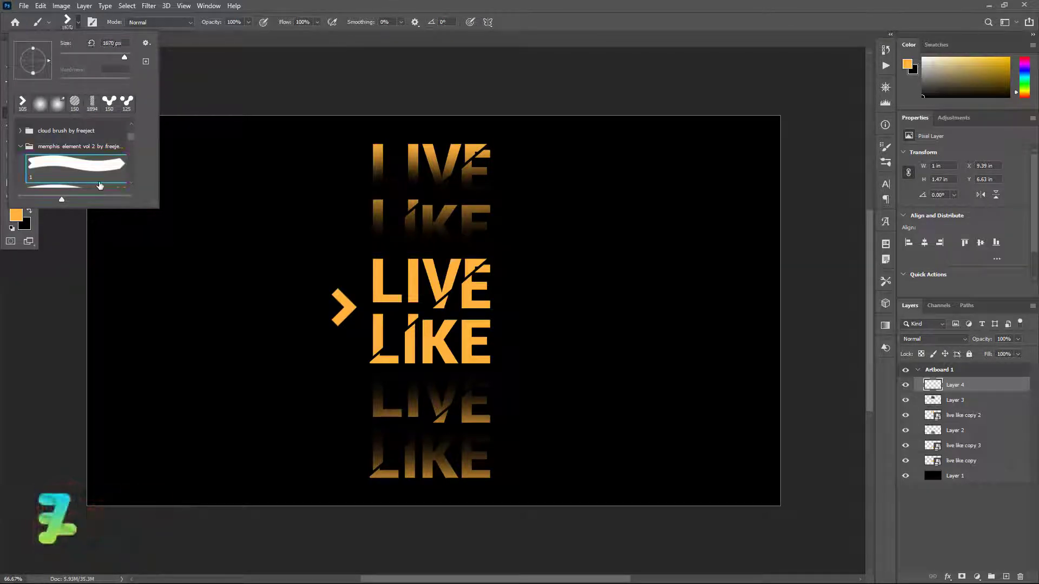
{"action": "scroll", "coordinate": [130, 190], "scroll_direction": "down", "scroll_amount": 1}
{"action": "left_click", "coordinate": [129, 182]}
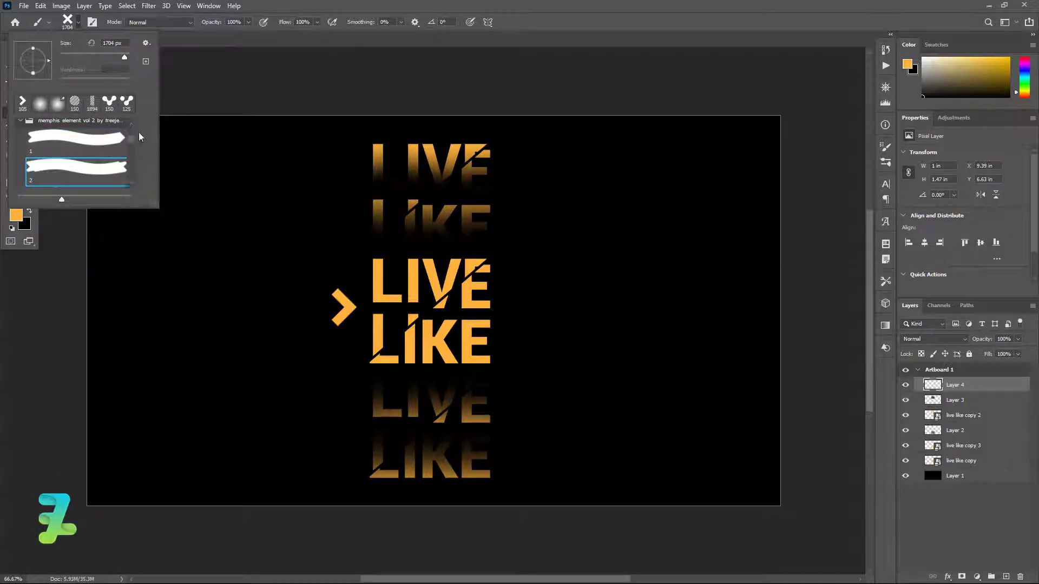
{"action": "left_click", "coordinate": [68, 20]}
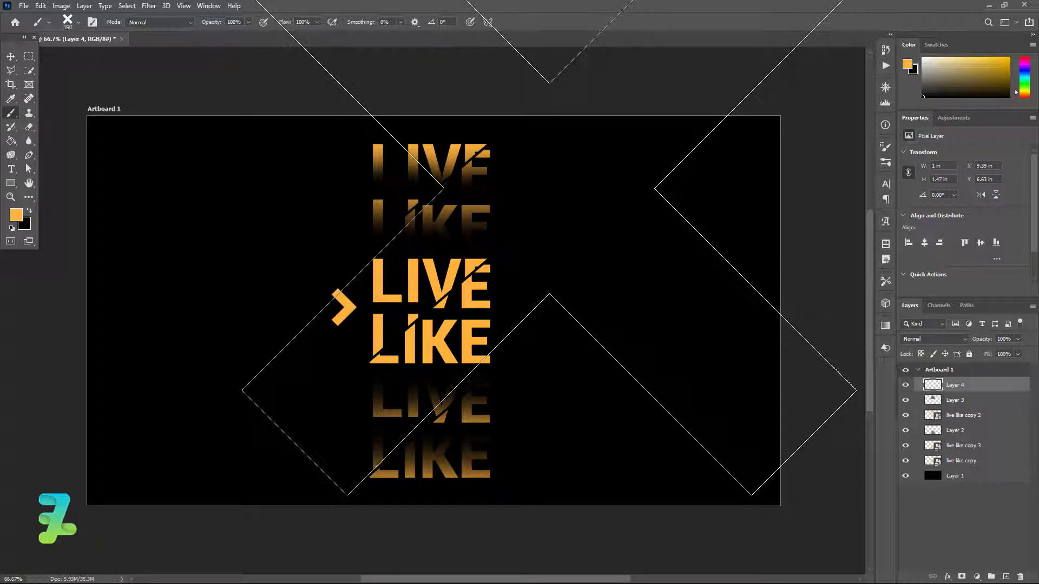
{"action": "key", "text": "bracketleft"}
{"action": "key", "text": "bracketleft"}
{"action": "key", "text": "bracketleft"}
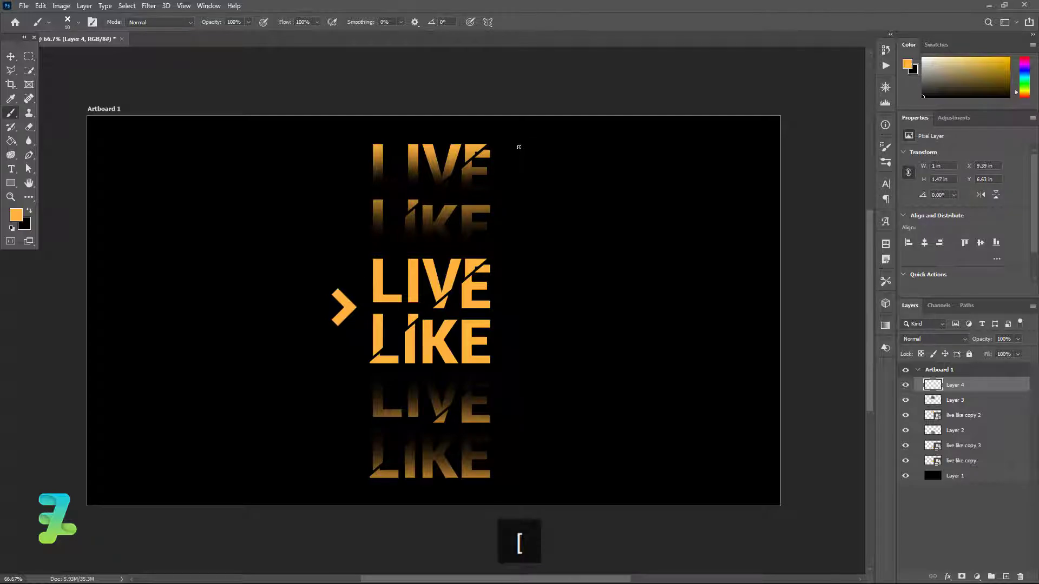
{"action": "left_click", "coordinate": [510, 148]}
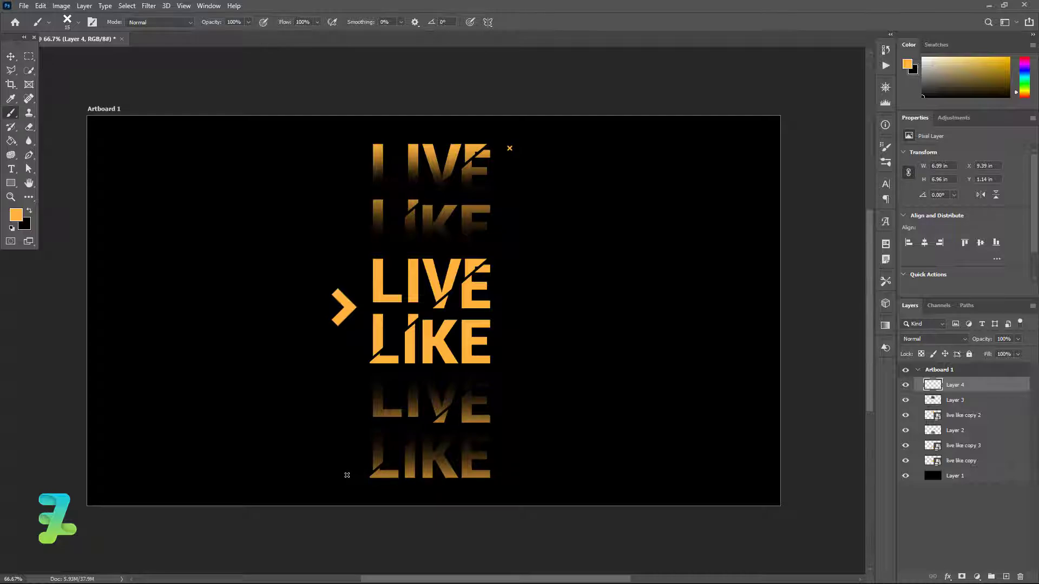
Stamp a small orange ring beside LIVE LIKE with the ring-shaped Memphis brush.
{"action": "left_click", "coordinate": [73, 27]}
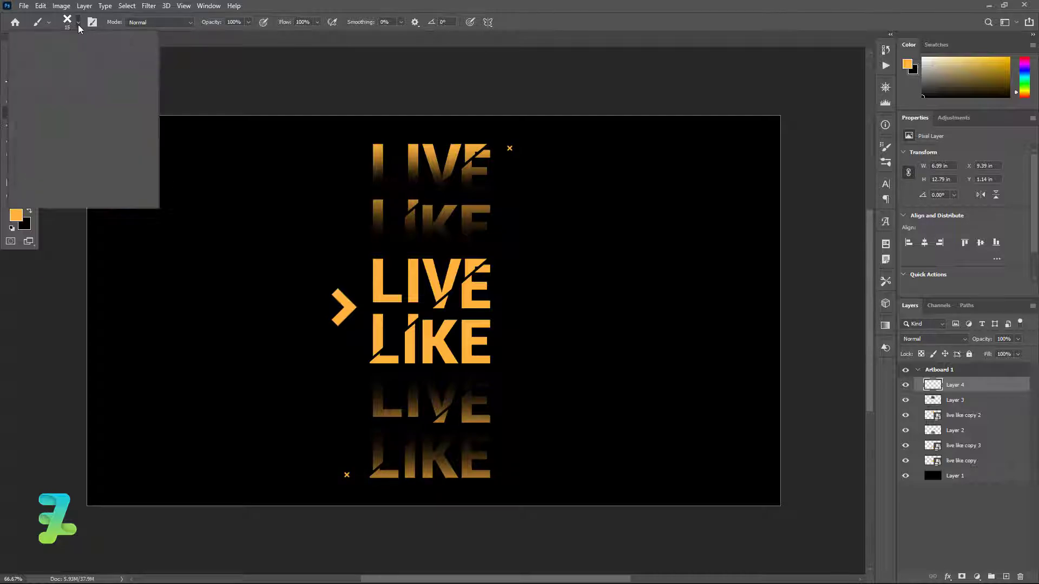
{"action": "scroll", "coordinate": [81, 162], "scroll_direction": "down", "scroll_amount": 3}
{"action": "scroll", "coordinate": [108, 174], "scroll_direction": "down", "scroll_amount": 2}
{"action": "left_click", "coordinate": [111, 179]}
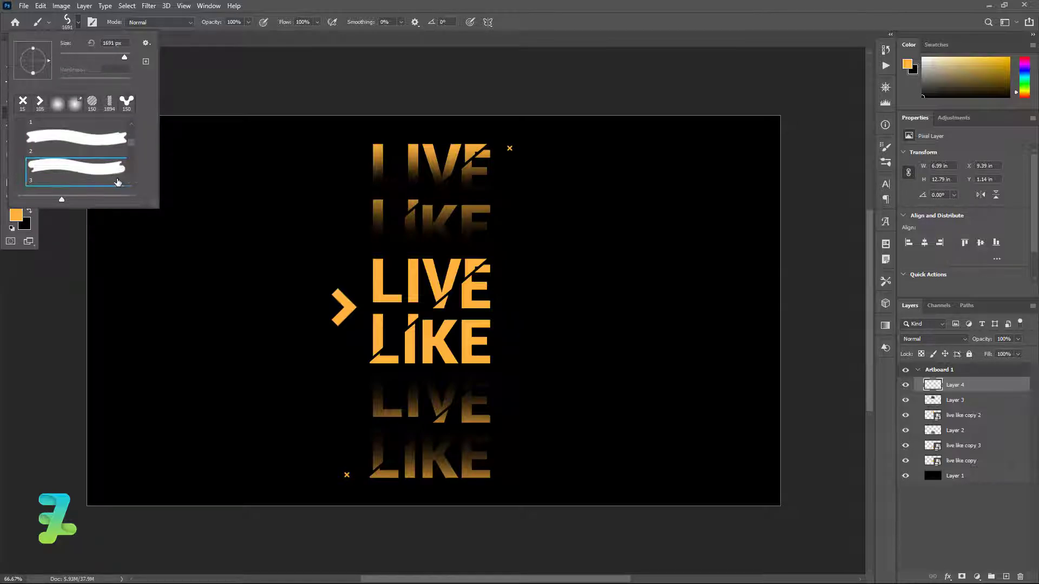
{"action": "scroll", "coordinate": [124, 184], "scroll_direction": "down", "scroll_amount": 1}
{"action": "scroll", "coordinate": [122, 184], "scroll_direction": "up", "scroll_amount": 1}
{"action": "scroll", "coordinate": [119, 183], "scroll_direction": "down", "scroll_amount": 1}
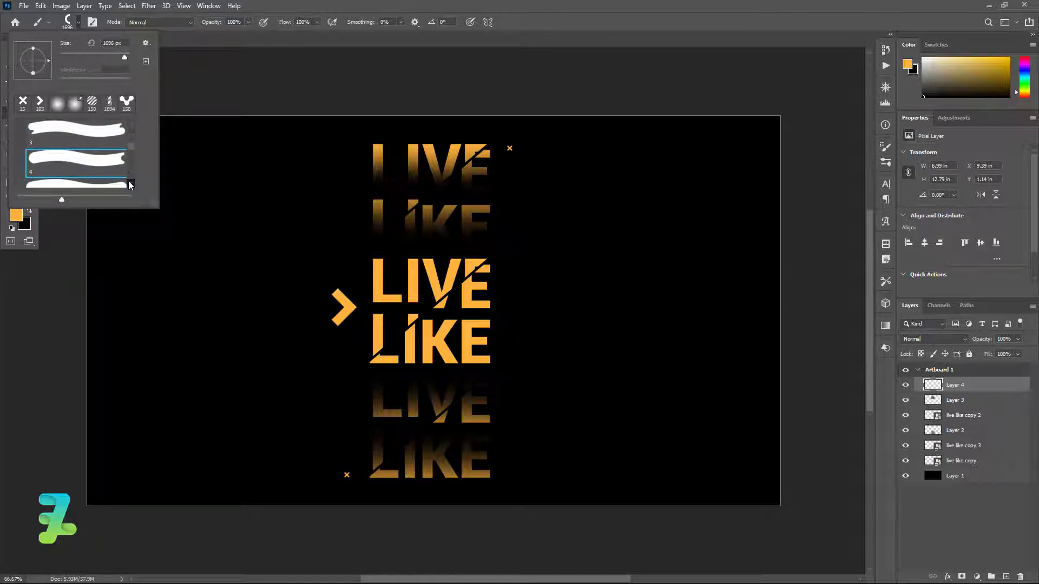
{"action": "left_click", "coordinate": [116, 183]}
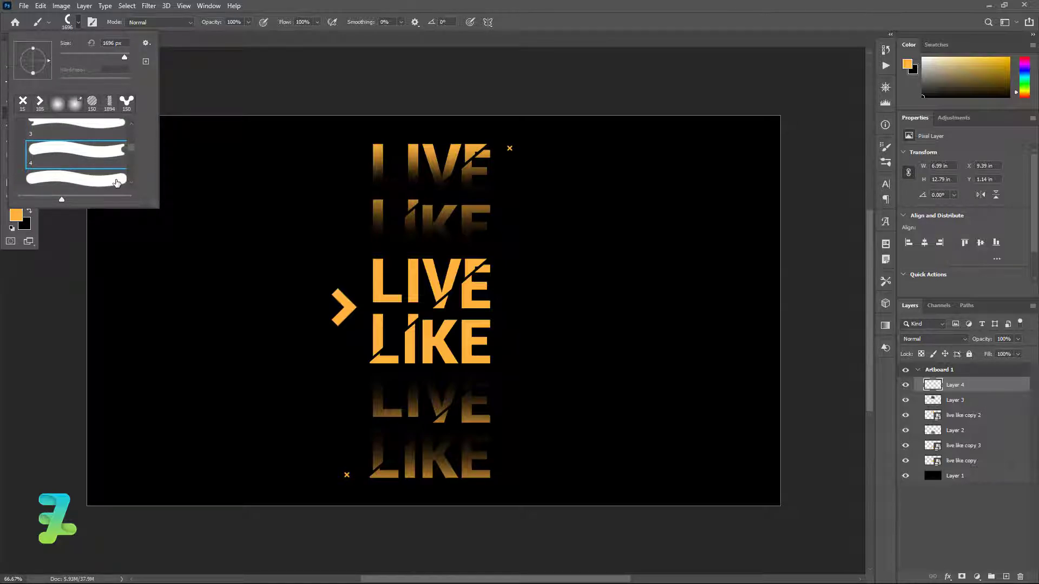
{"action": "left_click", "coordinate": [82, 30]}
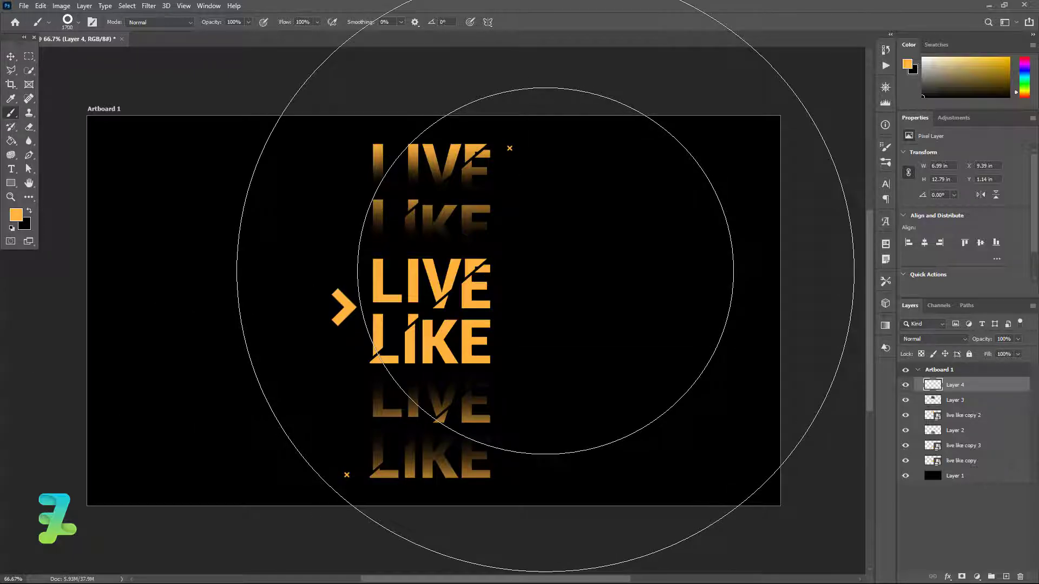
{"action": "key", "text": "bracketleft"}
{"action": "key", "text": "bracketleft"}
{"action": "key", "text": "bracketleft"}
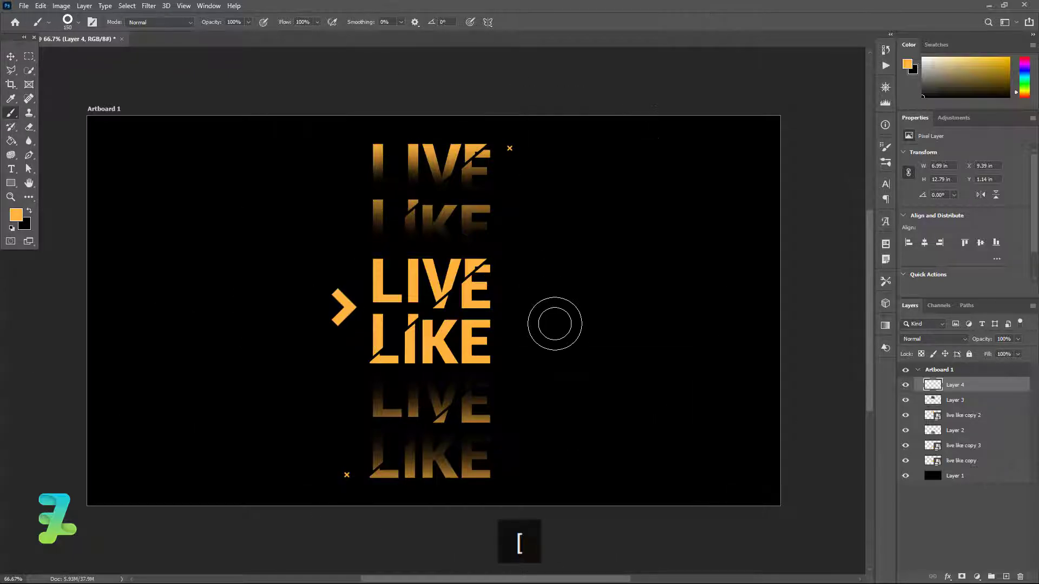
{"action": "key", "text": "bracketleft"}
{"action": "left_click", "coordinate": [494, 370]}
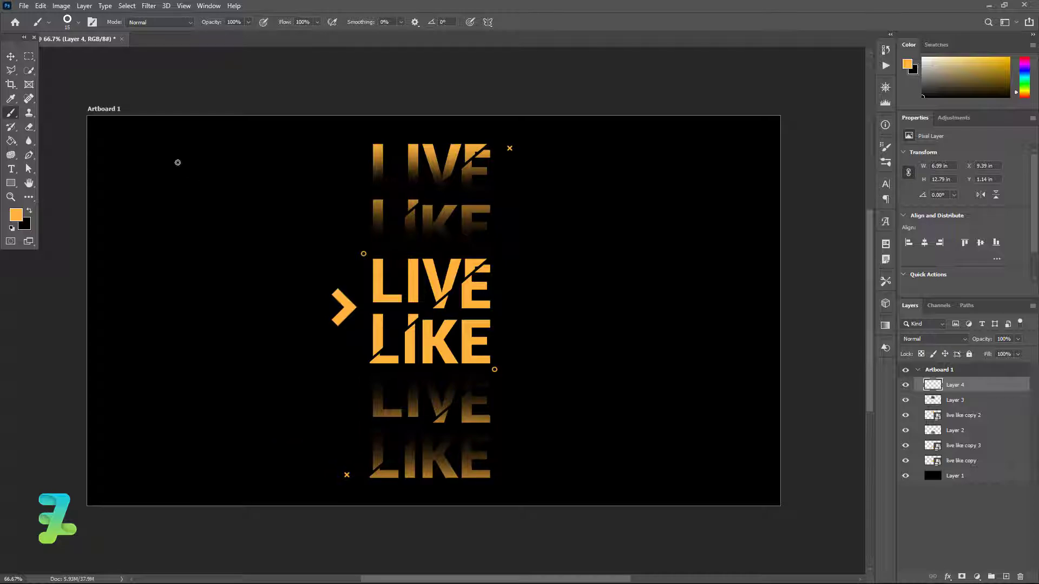
Stamp 200 px dot grids below the bottom LIKE and above the top LIVE.
{"action": "left_click", "coordinate": [79, 22]}
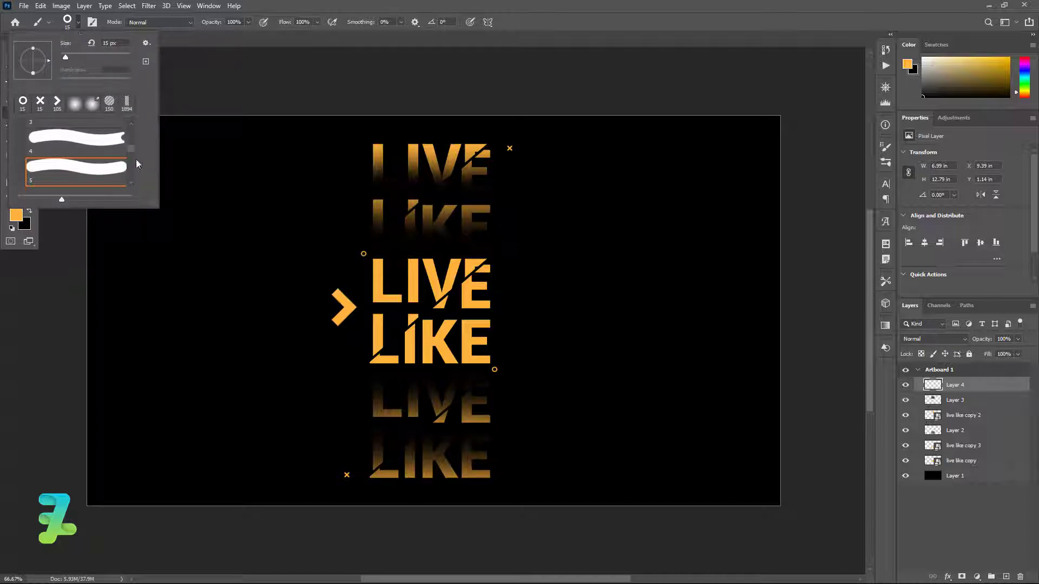
{"action": "scroll", "coordinate": [135, 188], "scroll_direction": "down", "scroll_amount": 1}
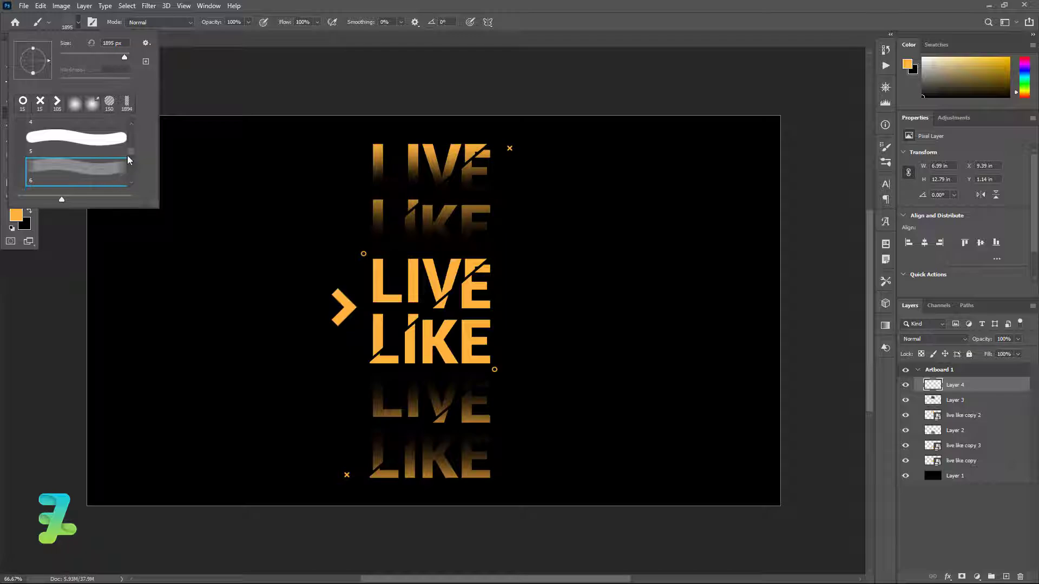
{"action": "scroll", "coordinate": [130, 158], "scroll_direction": "down", "scroll_amount": 2}
{"action": "key", "text": "bracketleft"}
{"action": "key", "text": "bracketleft"}
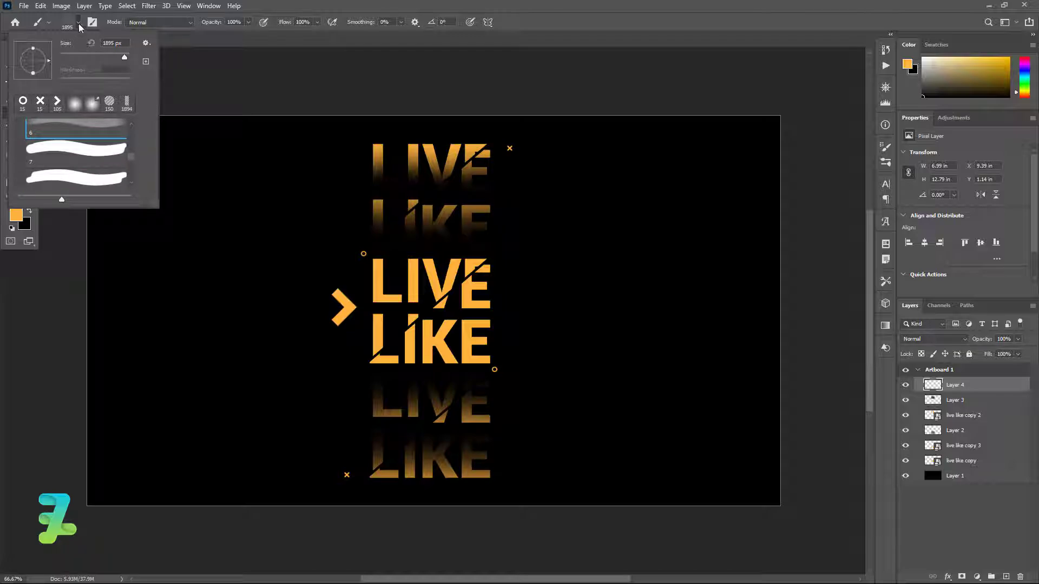
{"action": "key", "text": "Return"}
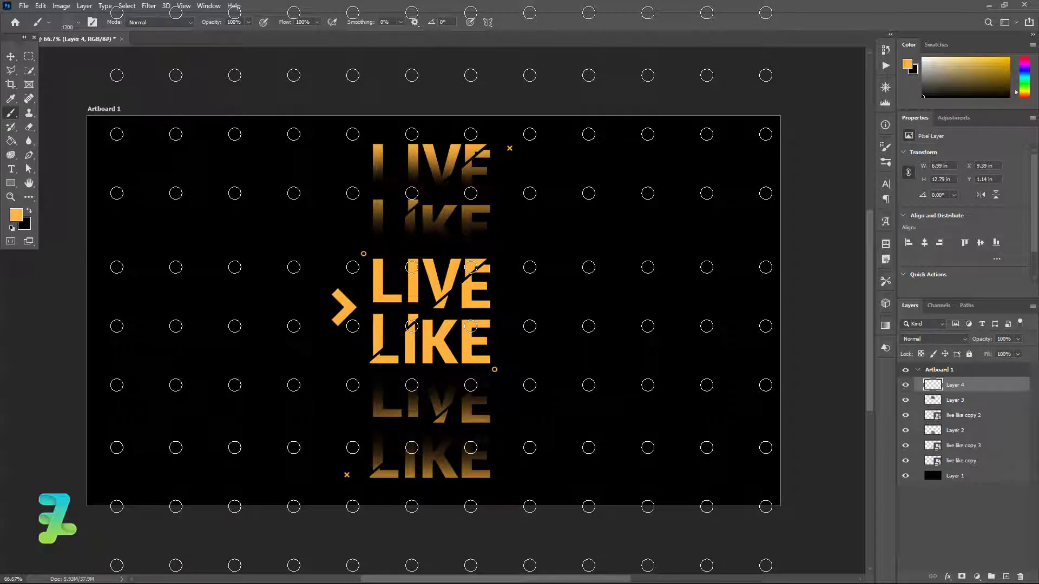
{"action": "key", "text": "bracketleft"}
{"action": "key", "text": "bracketleft"}
{"action": "key", "text": "bracketleft"}
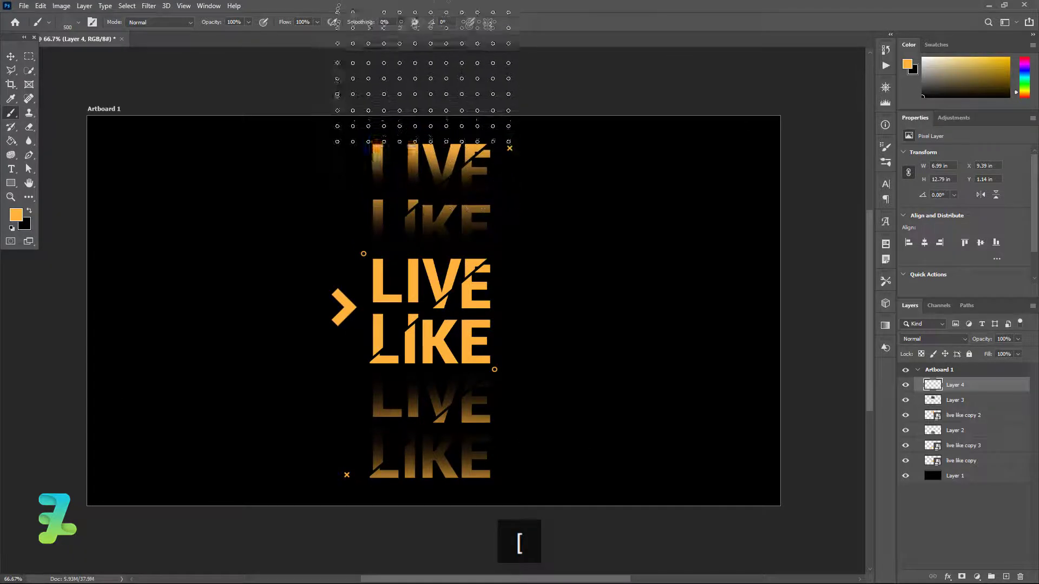
{"action": "key", "text": "bracketleft"}
{"action": "key", "text": "bracketleft"}
{"action": "key", "text": "bracketleft"}
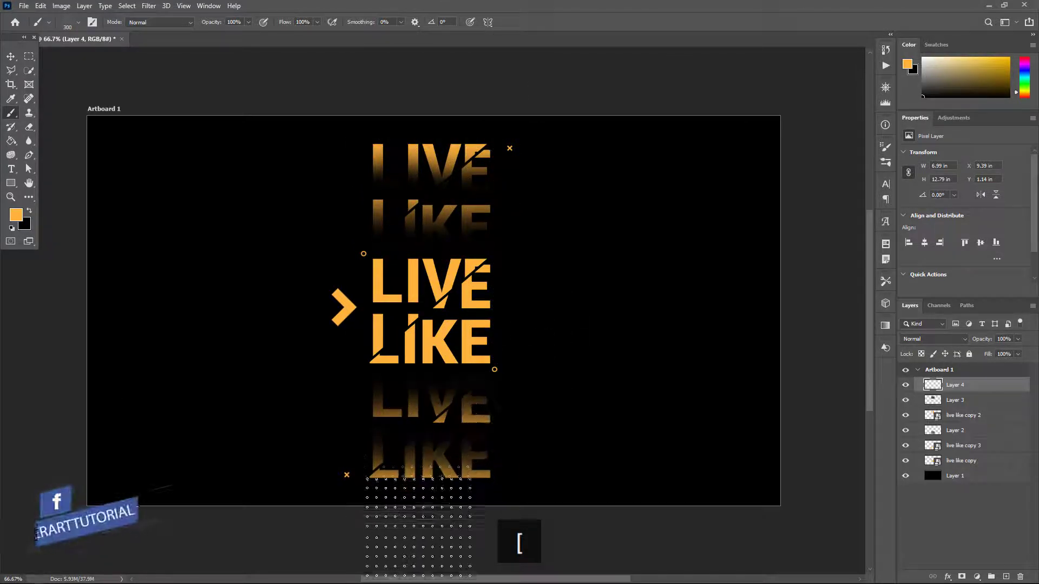
{"action": "key", "text": "bracketleft"}
{"action": "key", "text": "bracketleft"}
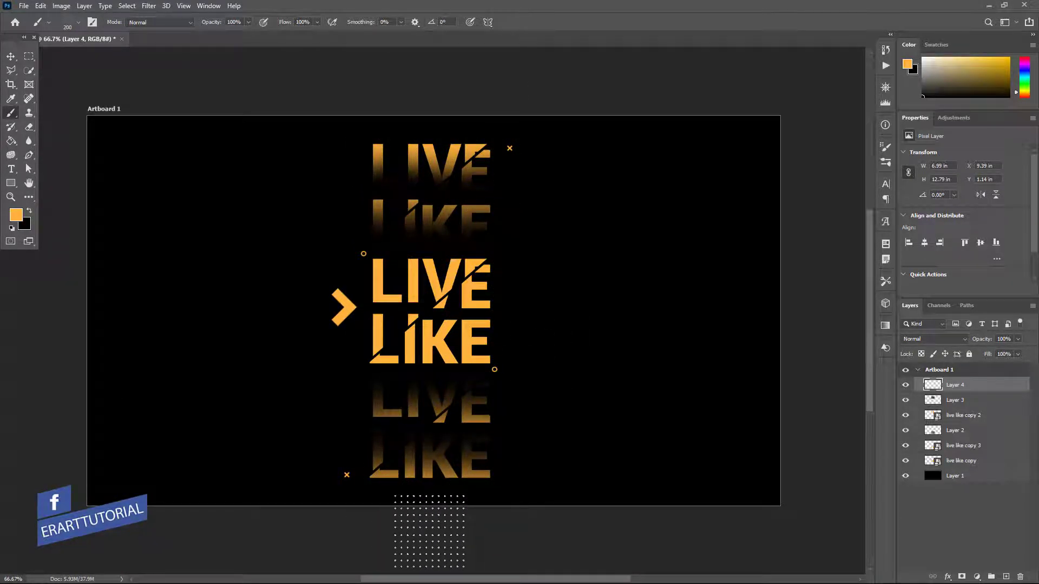
{"action": "left_click", "coordinate": [430, 531]}
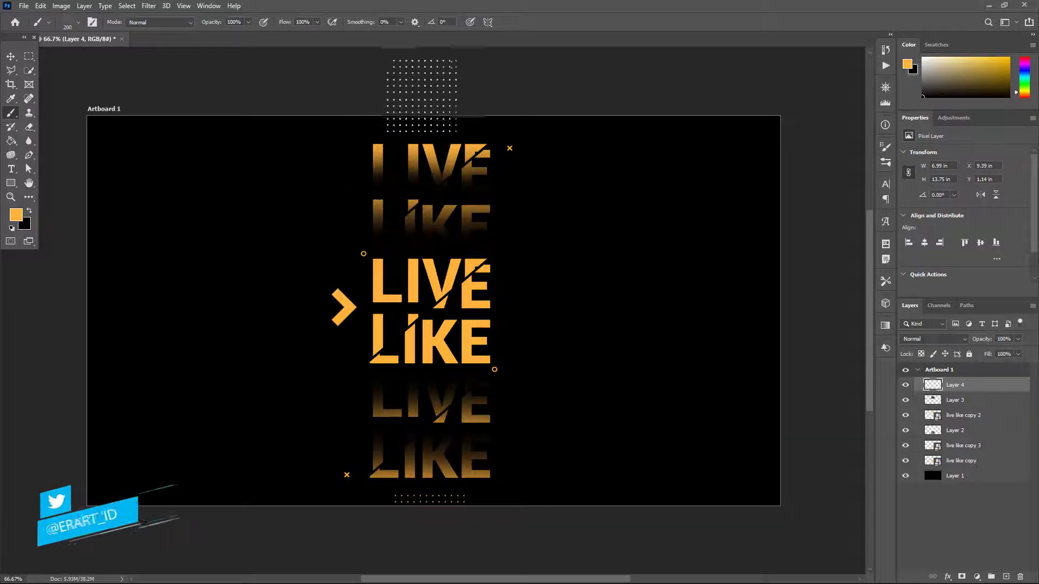
{"action": "left_click", "coordinate": [433, 88]}
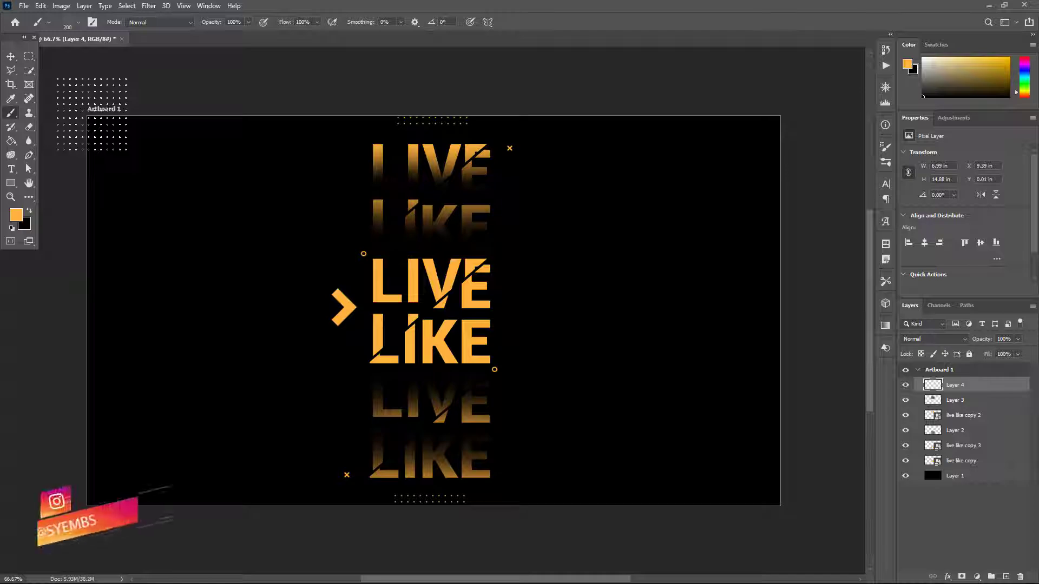
Paint small squiggles right of the faded upper LIKE and left of the faded lower LIVE.
{"action": "left_click", "coordinate": [76, 25]}
{"action": "left_click", "coordinate": [108, 165]}
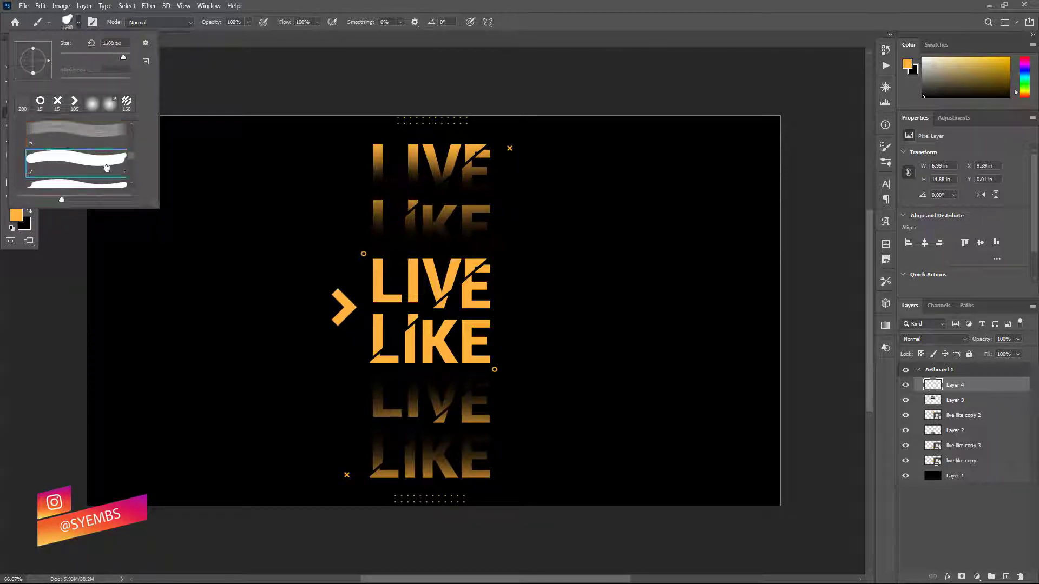
{"action": "left_click", "coordinate": [114, 181]}
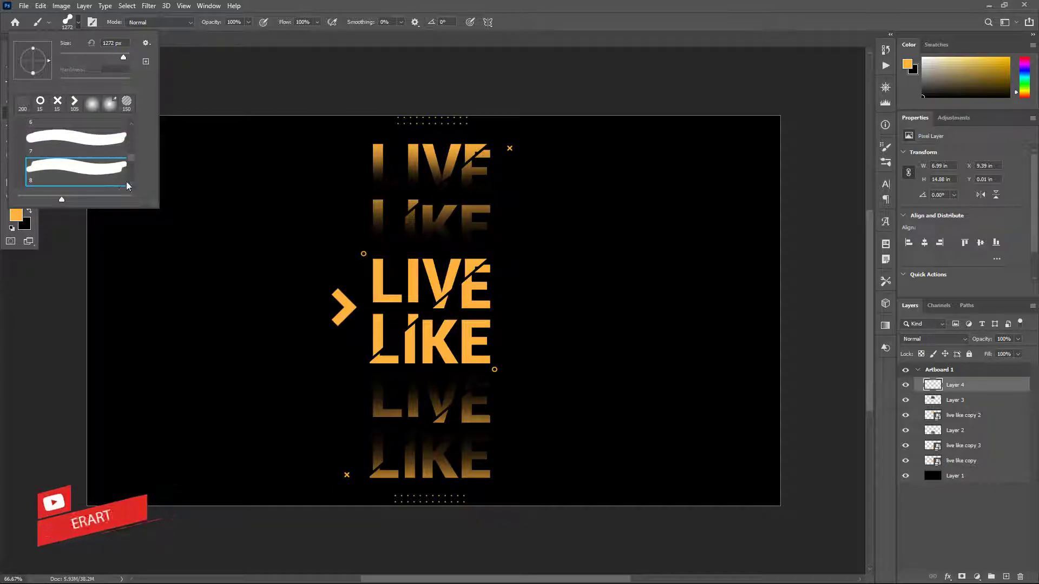
{"action": "left_click", "coordinate": [81, 22]}
{"action": "key", "text": "bracketleft"}
{"action": "key", "text": "bracketleft"}
{"action": "key", "text": "bracketleft"}
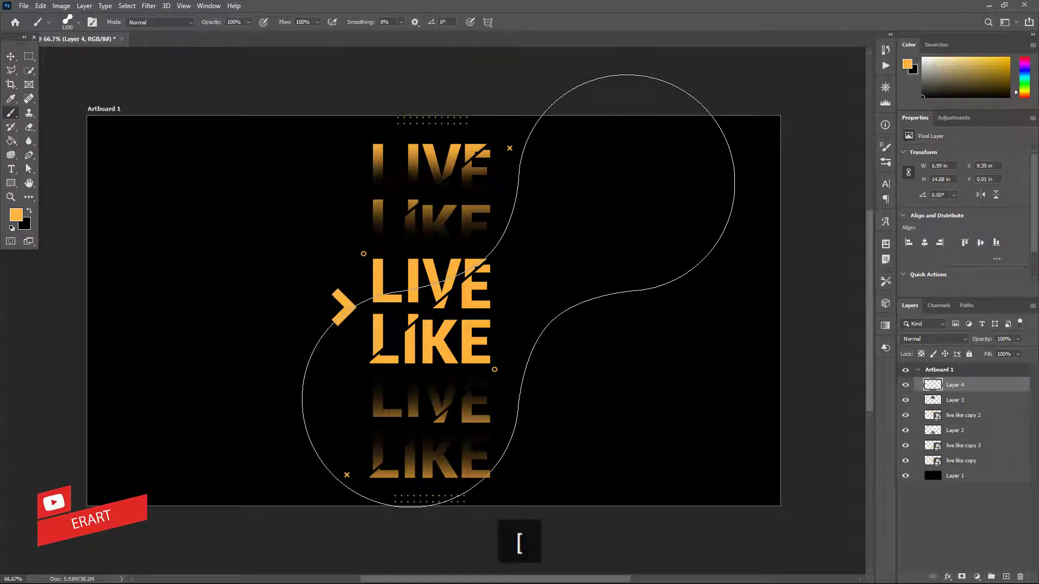
{"action": "key", "text": "bracketleft"}
{"action": "key", "text": "bracketleft"}
{"action": "key", "text": "bracketleft"}
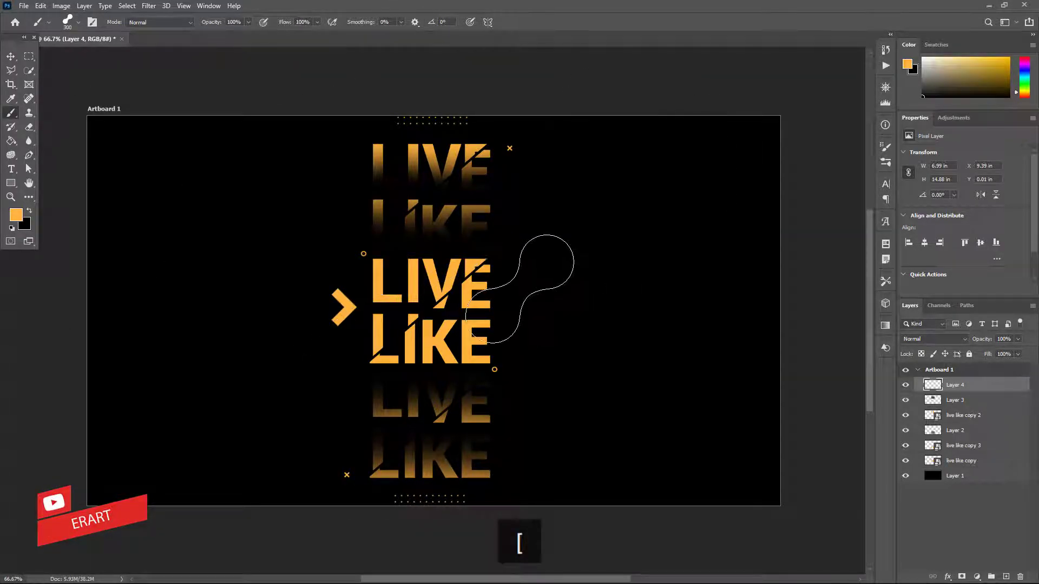
{"action": "key", "text": "bracketleft"}
{"action": "key", "text": "bracketleft"}
{"action": "key", "text": "bracketleft"}
{"action": "key", "text": "bracketleft"}
{"action": "key", "text": "bracketleft"}
{"action": "key", "text": "bracketleft"}
{"action": "key", "text": "bracketleft"}
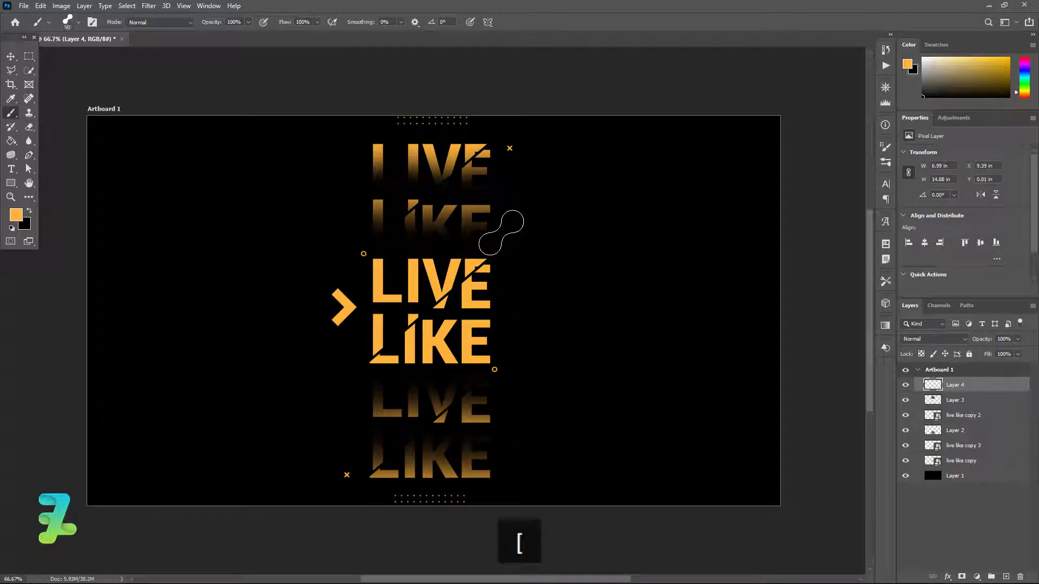
{"action": "key", "text": "bracketleft"}
{"action": "key", "text": "bracketleft"}
{"action": "key", "text": "bracketleft"}
{"action": "key", "text": "bracketleft"}
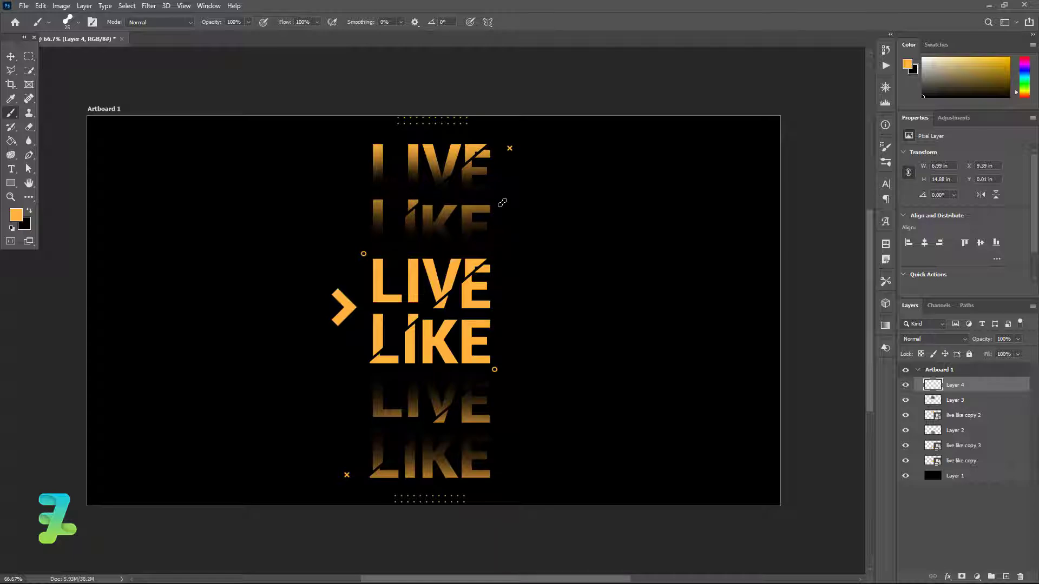
{"action": "left_click", "coordinate": [502, 203]}
{"action": "left_click", "coordinate": [358, 417]}
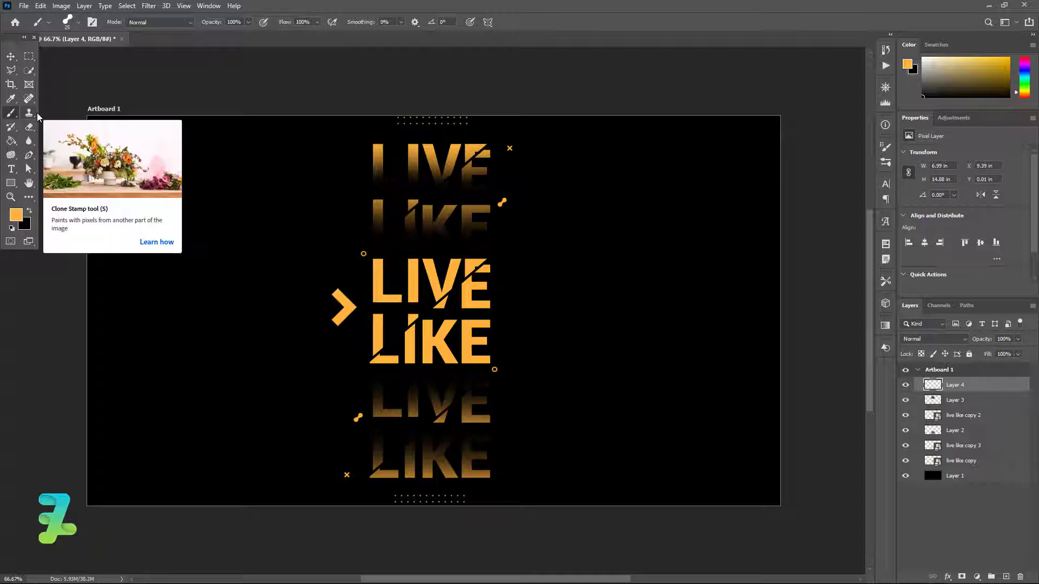
Switch to brush preset 10 and size it down to accent size.
{"action": "left_click", "coordinate": [77, 22]}
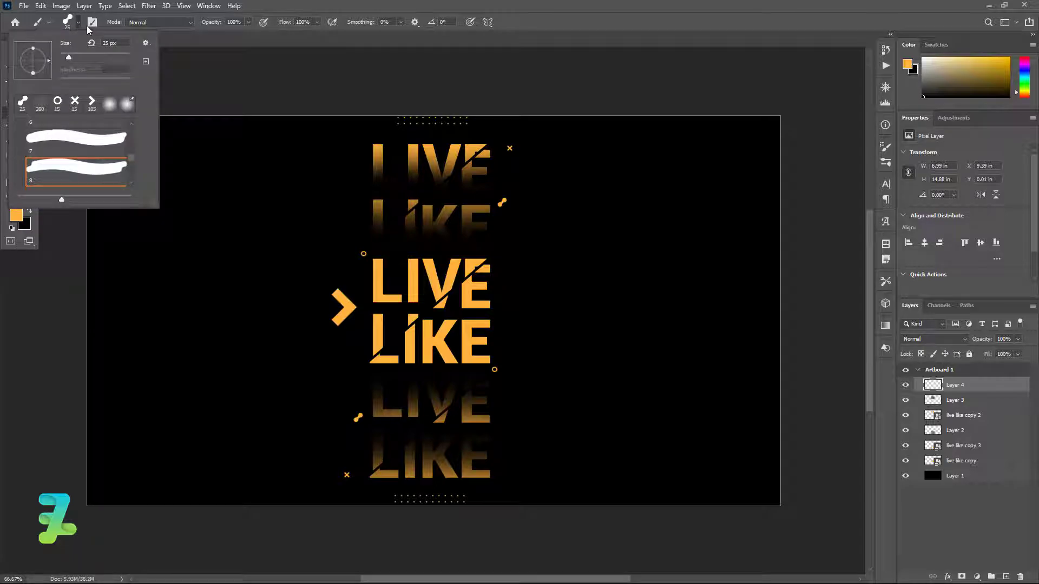
{"action": "scroll", "coordinate": [131, 158], "scroll_direction": "down", "scroll_amount": 1}
{"action": "left_click", "coordinate": [132, 165]}
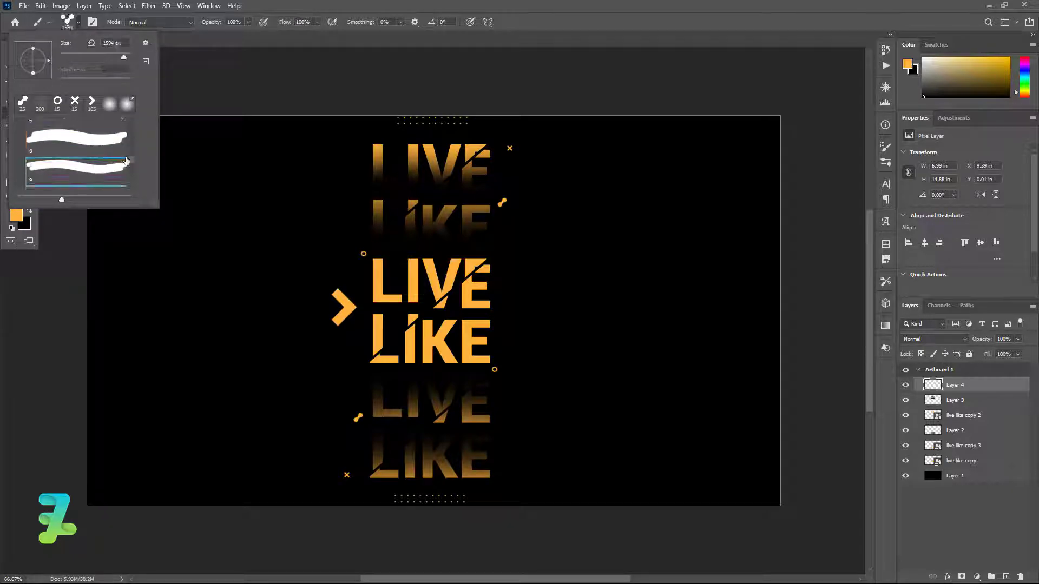
{"action": "scroll", "coordinate": [132, 164], "scroll_direction": "down", "scroll_amount": 1}
{"action": "left_click", "coordinate": [126, 160]}
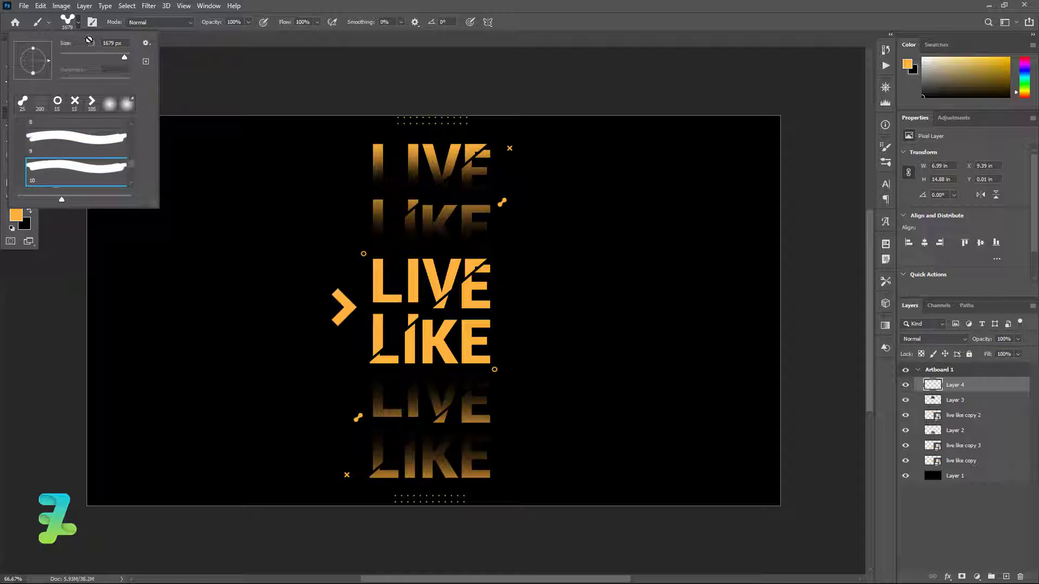
{"action": "left_click", "coordinate": [79, 24]}
{"action": "key", "text": "bracketleft"}
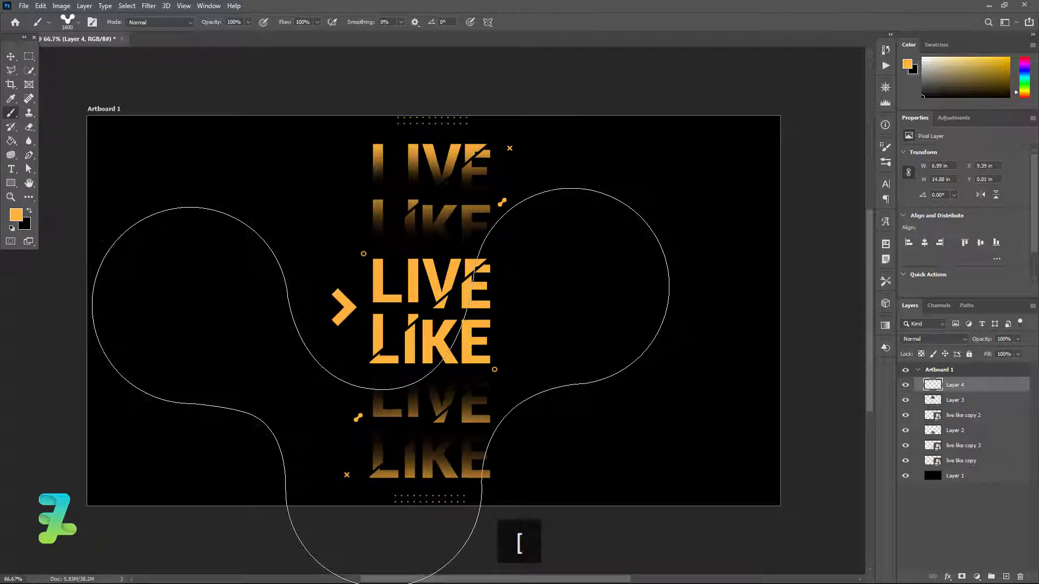
{"action": "key", "text": "bracketleft"}
{"action": "key", "text": "bracketleft"}
{"action": "key", "text": "bracketleft"}
{"action": "key", "text": "bracketleft"}
{"action": "key", "text": "bracketleft"}
{"action": "key", "text": "bracketleft"}
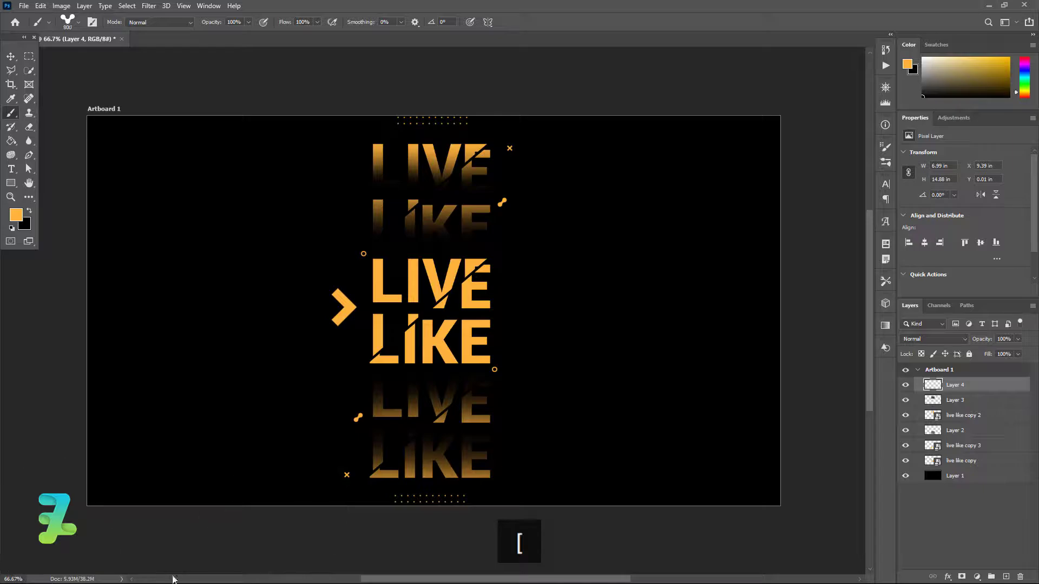
{"action": "key", "text": "bracketleft"}
{"action": "key", "text": "bracketleft"}
{"action": "key", "text": "bracketleft"}
{"action": "key", "text": "bracketleft"}
{"action": "key", "text": "bracketleft"}
{"action": "key", "text": "bracketleft"}
{"action": "key", "text": "bracketleft"}
{"action": "key", "text": "bracketleft"}
{"action": "key", "text": "bracketleft"}
{"action": "key", "text": "bracketleft"}
{"action": "key", "text": "bracketleft"}
{"action": "key", "text": "bracketleft"}
{"action": "key", "text": "bracketleft"}
{"action": "key", "text": "bracketleft"}
{"action": "key", "text": "bracketleft"}
{"action": "key", "text": "bracketleft"}
{"action": "key", "text": "bracketright"}
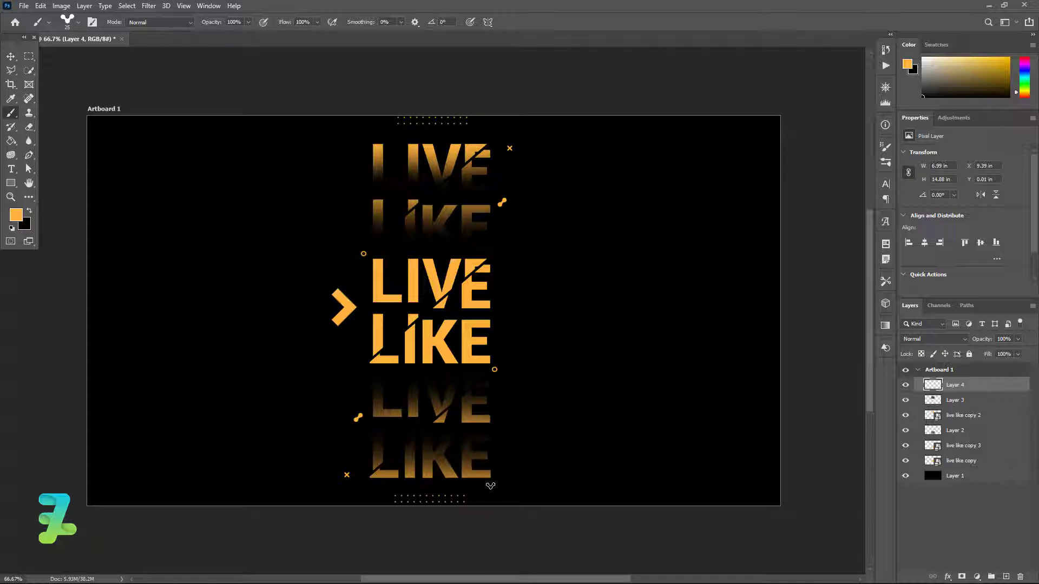
Stamp orange V accents at the bottom-right and top-left, then load the hatched-circle brush at 25 px.
{"action": "left_click", "coordinate": [490, 486]}
{"action": "left_click", "coordinate": [370, 136]}
{"action": "left_click", "coordinate": [78, 22]}
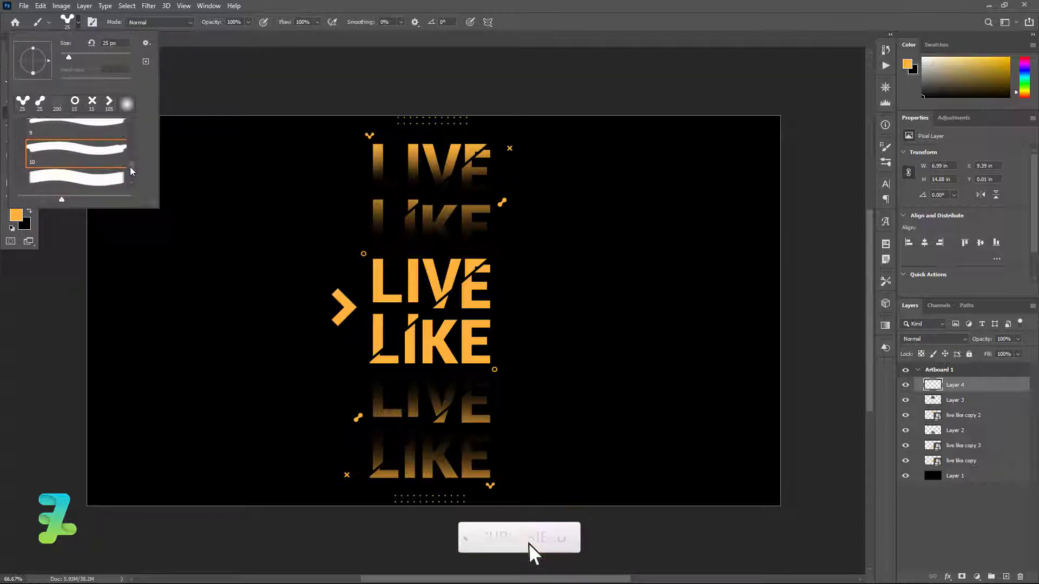
{"action": "scroll", "coordinate": [111, 161], "scroll_direction": "down", "scroll_amount": 1}
{"action": "left_click", "coordinate": [111, 161]}
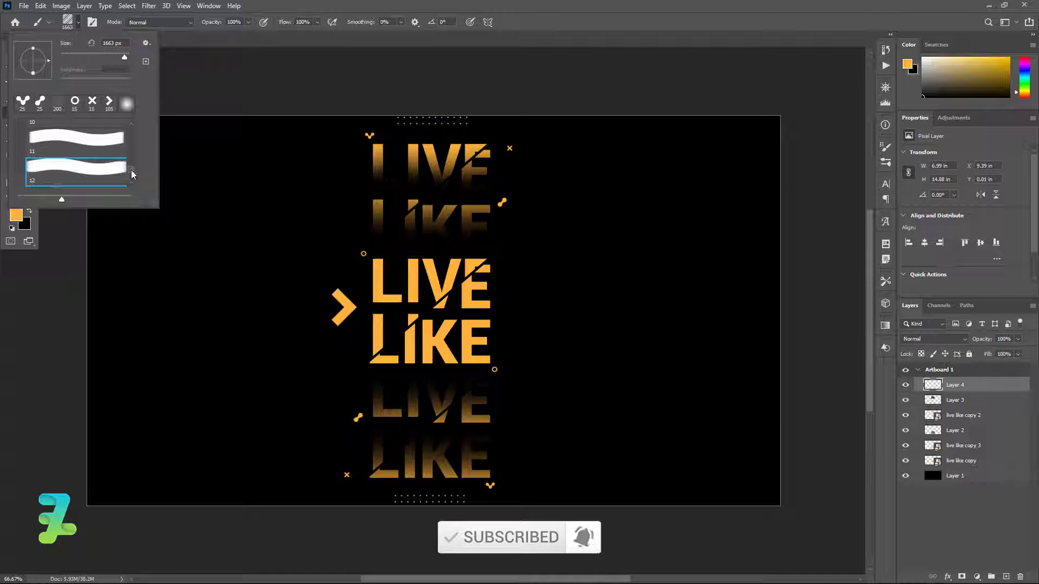
{"action": "scroll", "coordinate": [110, 162], "scroll_direction": "down", "scroll_amount": 2}
{"action": "left_click", "coordinate": [109, 160]}
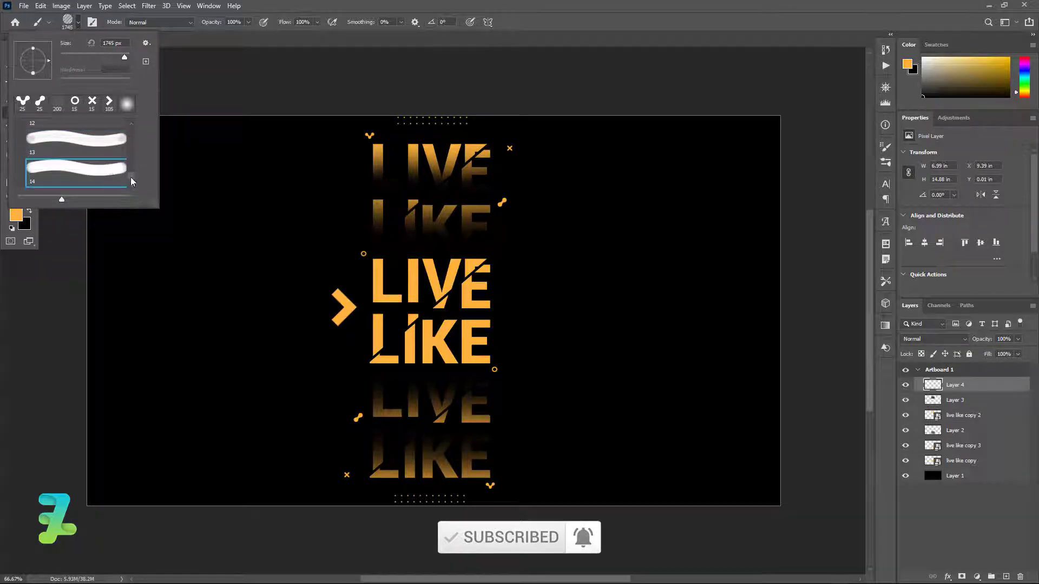
{"action": "left_click", "coordinate": [81, 22]}
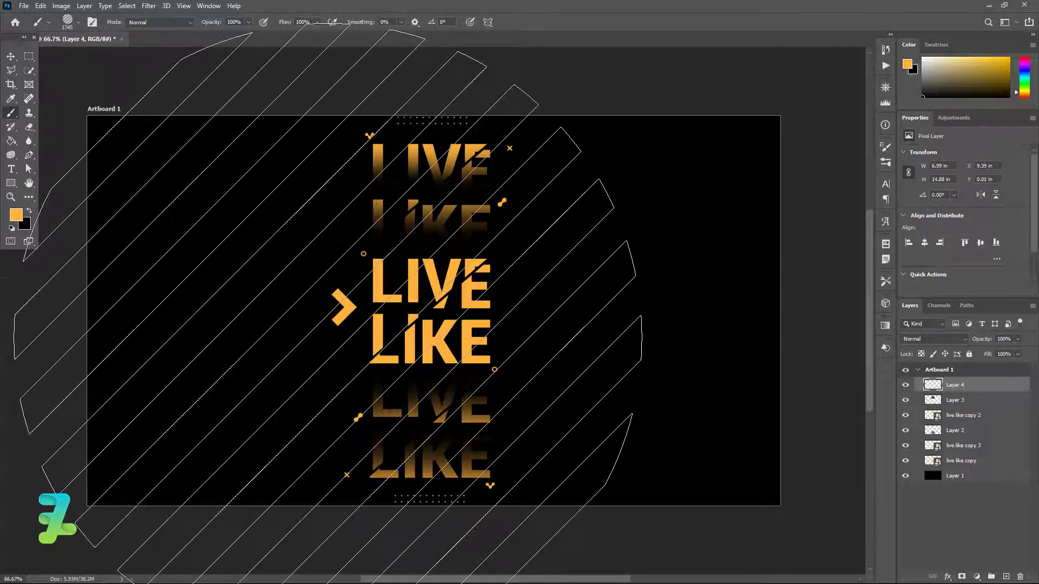
{"action": "key", "text": "bracketleft"}
{"action": "key", "text": "bracketleft"}
{"action": "key", "text": "bracketleft"}
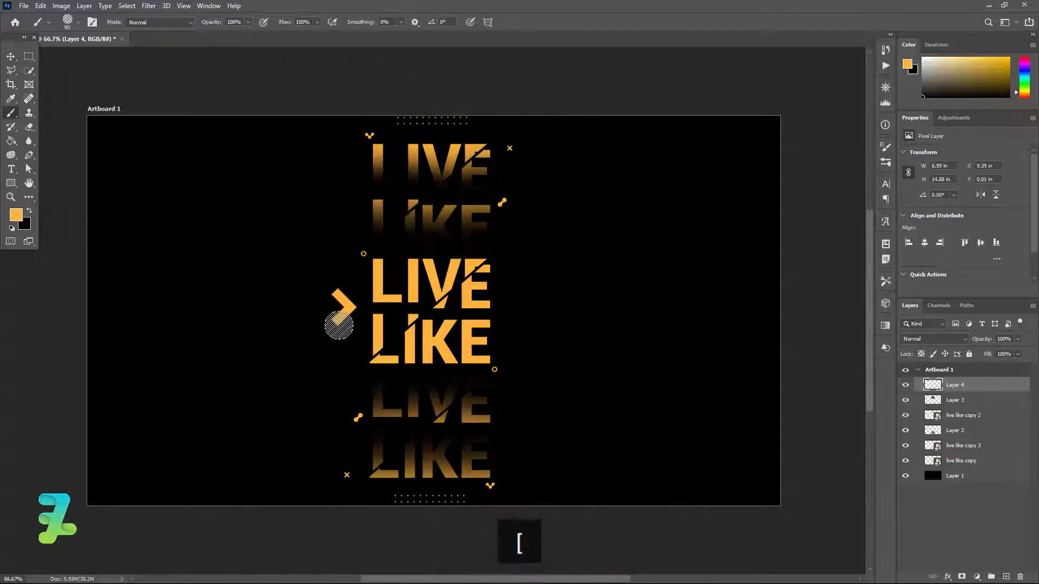
{"action": "key", "text": "bracketleft"}
{"action": "key", "text": "bracketleft"}
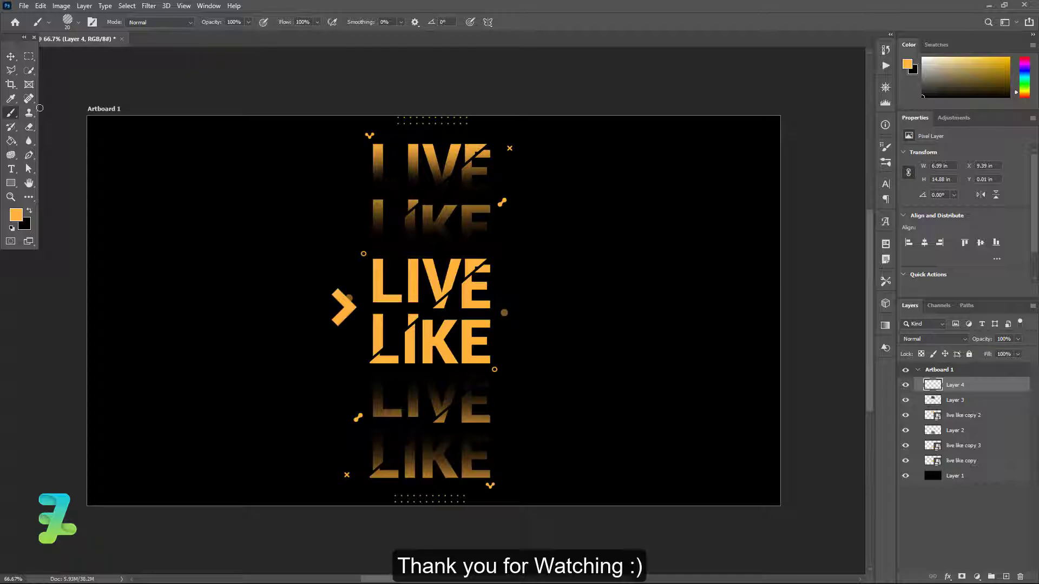
Switch from the brush to the Move tool.
{"action": "left_click", "coordinate": [11, 56]}
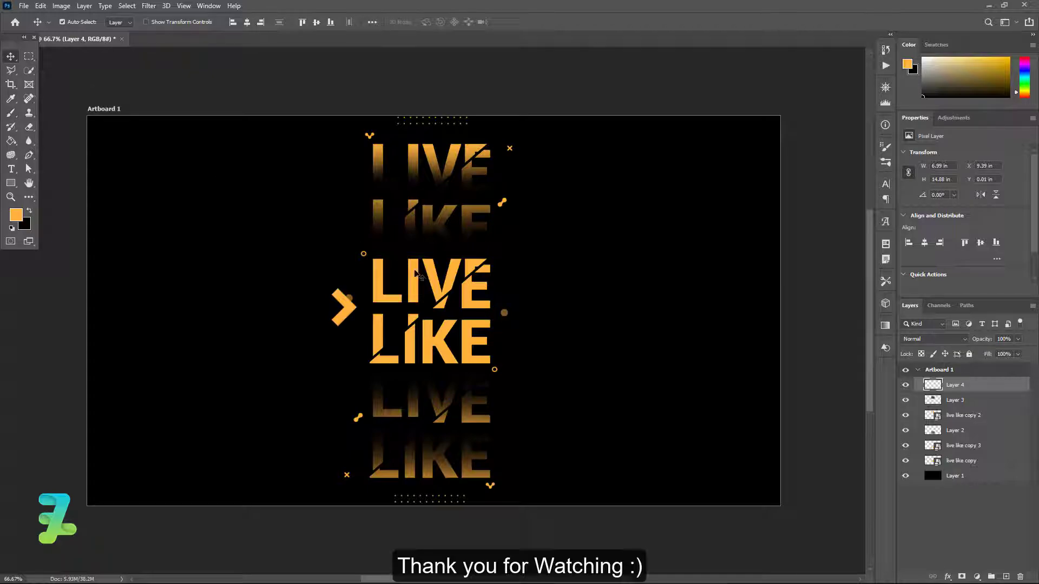